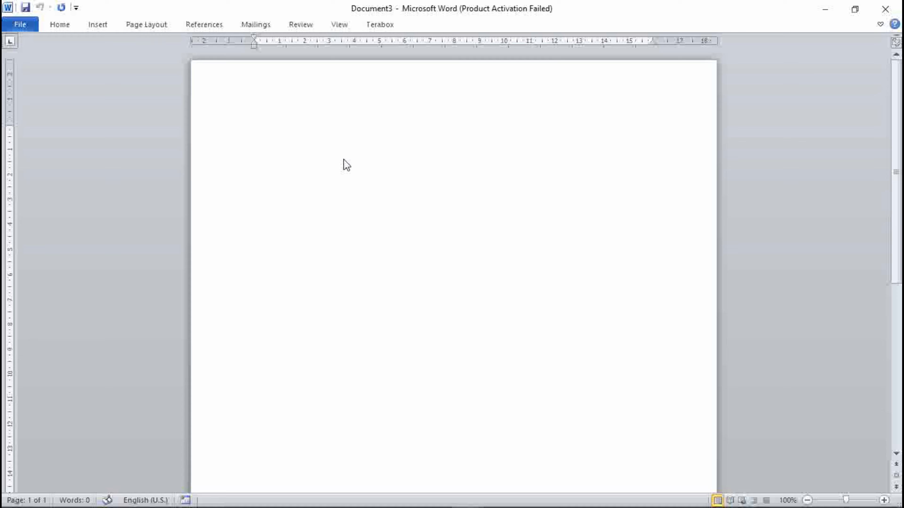
Paste the copied Lorem Ipsum paragraph into the blank document
text(Lorem Ipsum is simply dummy text of the printing and typesetting industry. Lorem Ipsum has been the industry's standard dummy text ever since the 1500s, when an unknown printer took a galley of type and scrambled it to make a type specimen book. It has survived not only five centuries, but also the leap into electronic typesetting, remaining essentially unchanged. It was popularised in the 1960s with the release of Letraset sheets containing Lorem Ipsum passages, and more recently with desktop publishing software like Aldus PageMaker including versions of Lorem Ipsum)
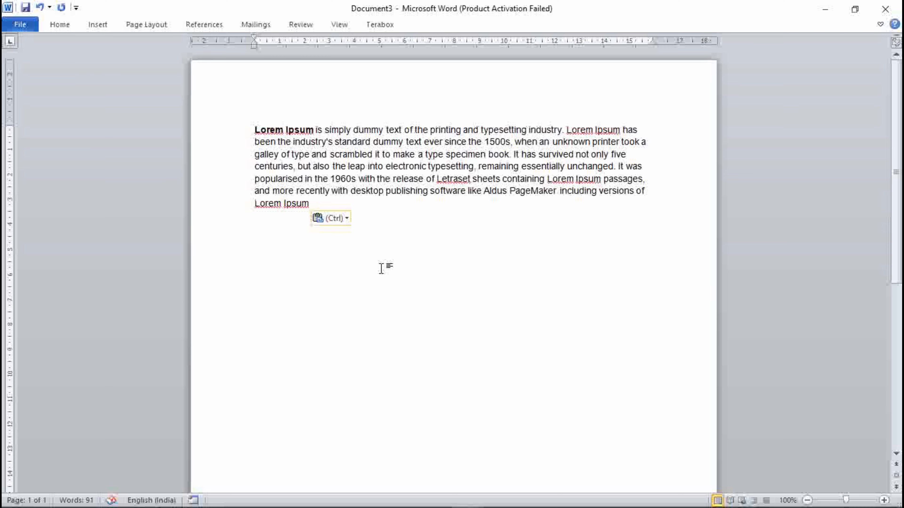
mouse_move(482, 498)
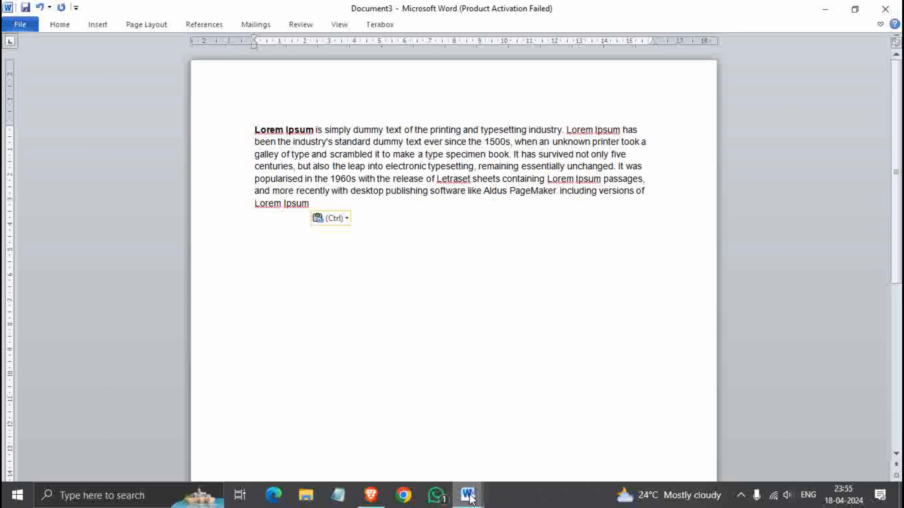
click(428, 450)
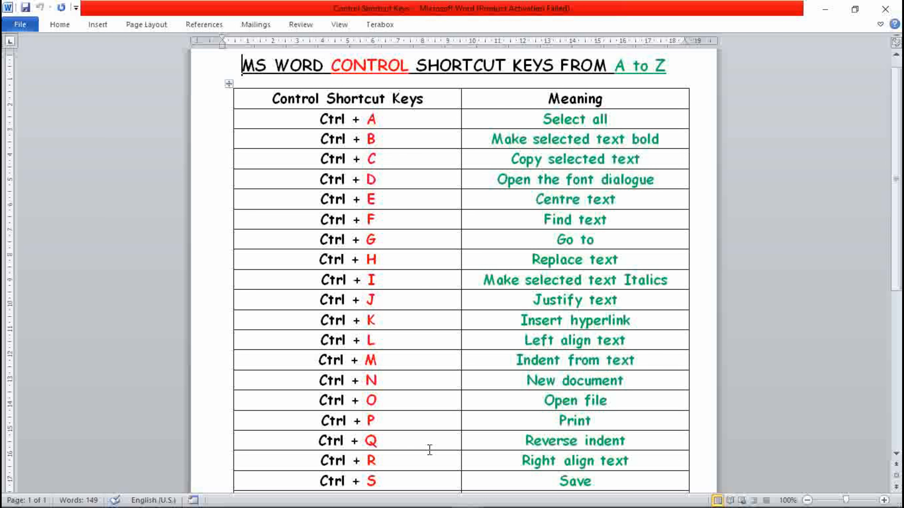
mouse_move(467, 495)
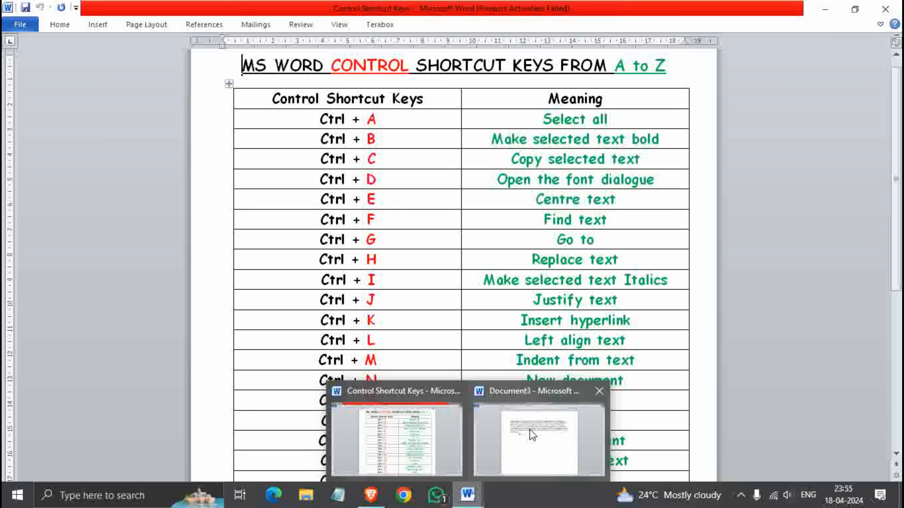
click(532, 434)
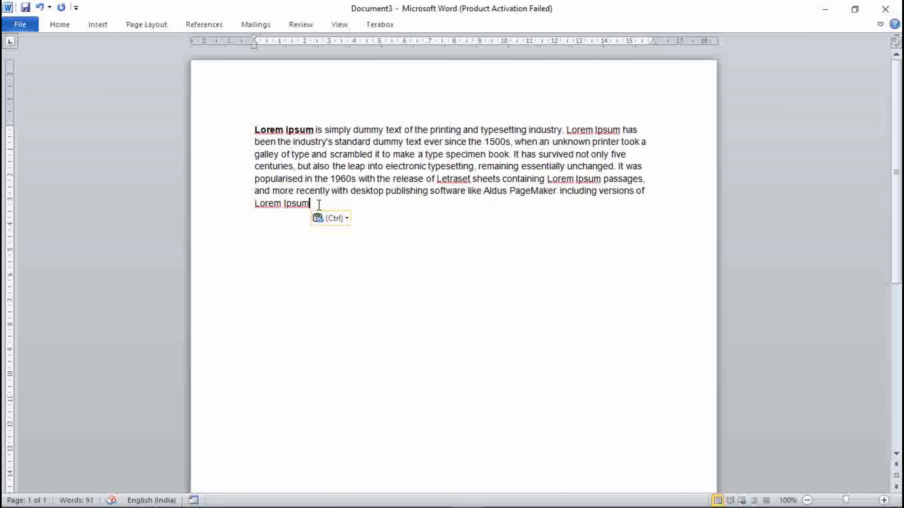
Select all text in the document and minimize the Word window
key(ctrl+a)
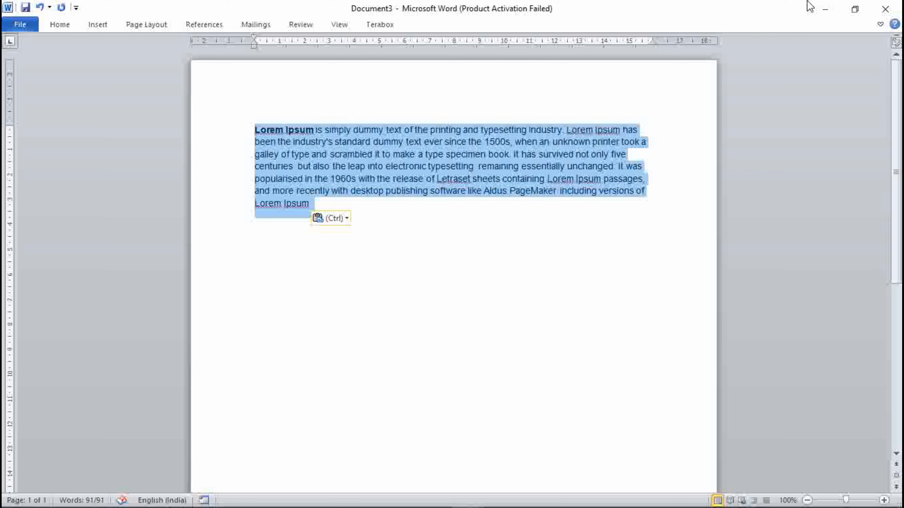
click(824, 8)
click(824, 8)
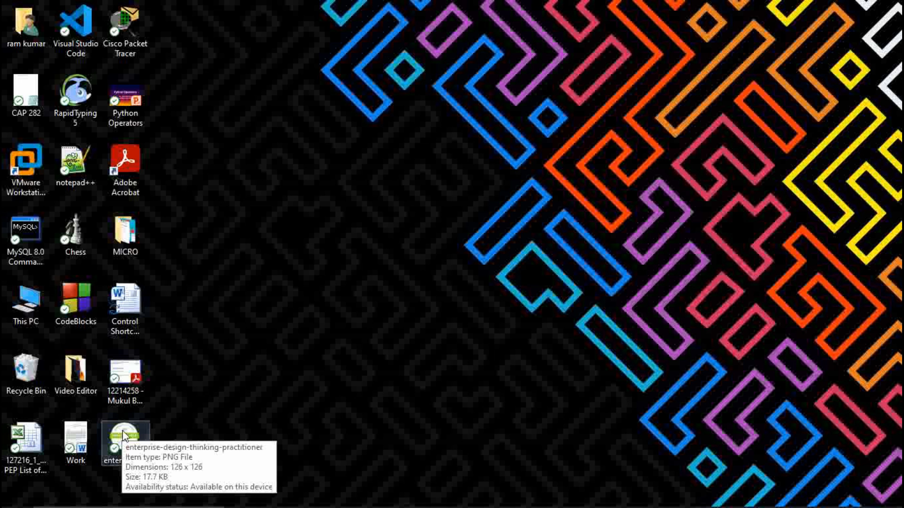
Select all icons on the desktop, then clear the selection
click(139, 435)
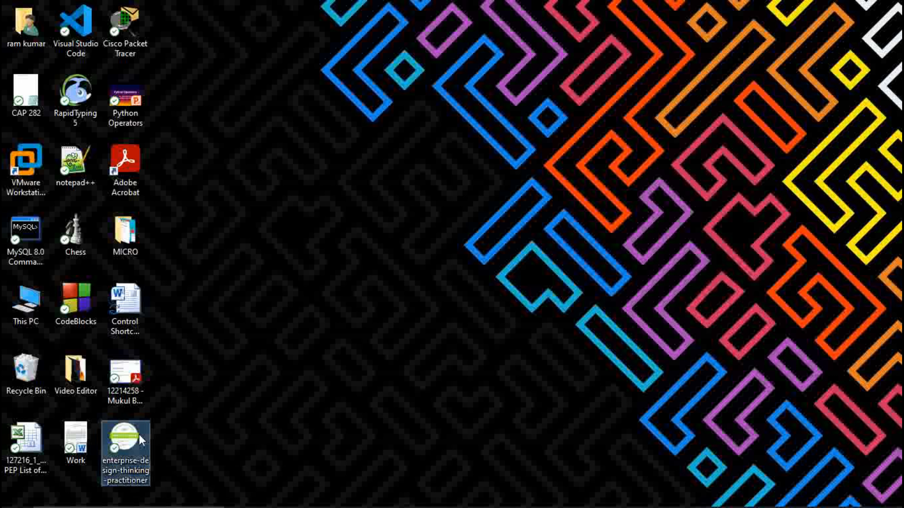
key(ctrl+a)
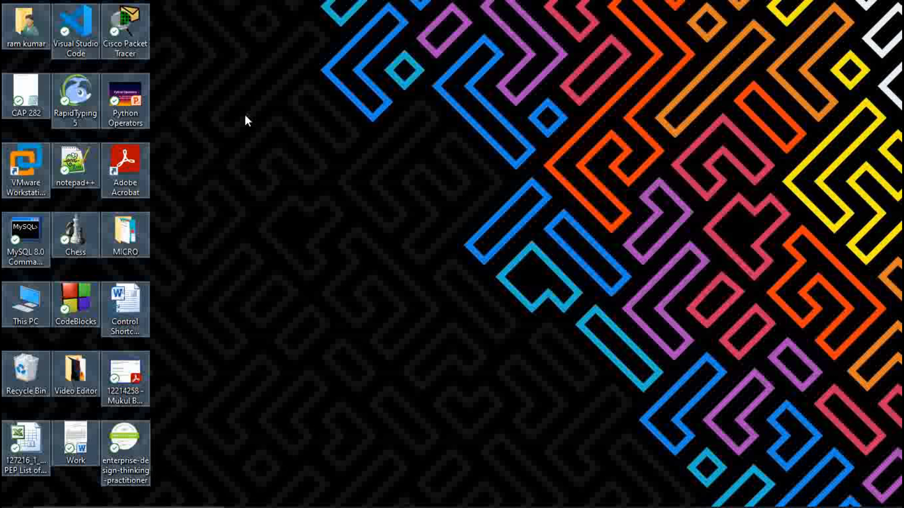
click(356, 136)
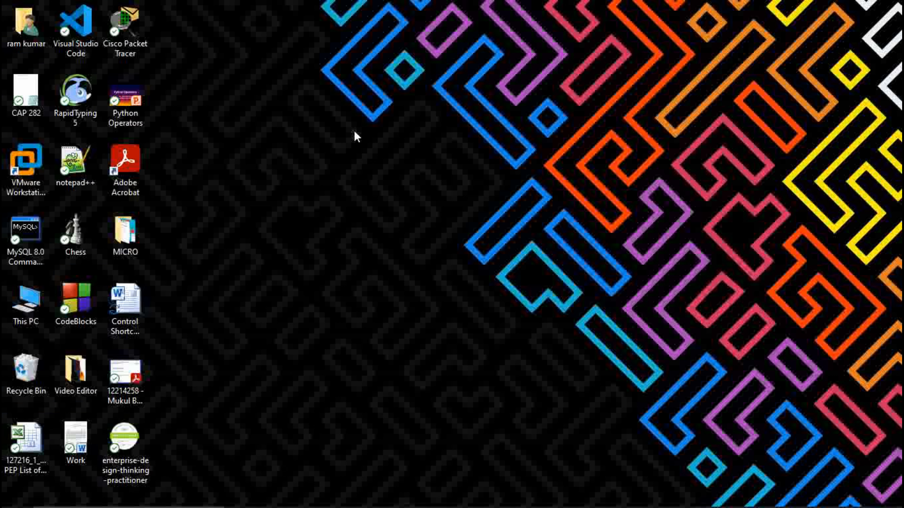
Return to Document3 and toggle bold on the entire pasted paragraph
mouse_move(496, 505)
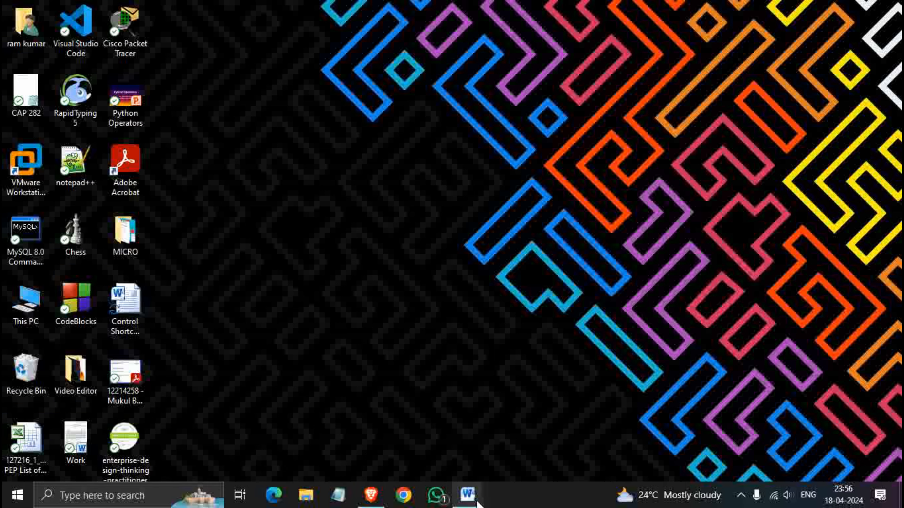
mouse_move(468, 496)
click(431, 450)
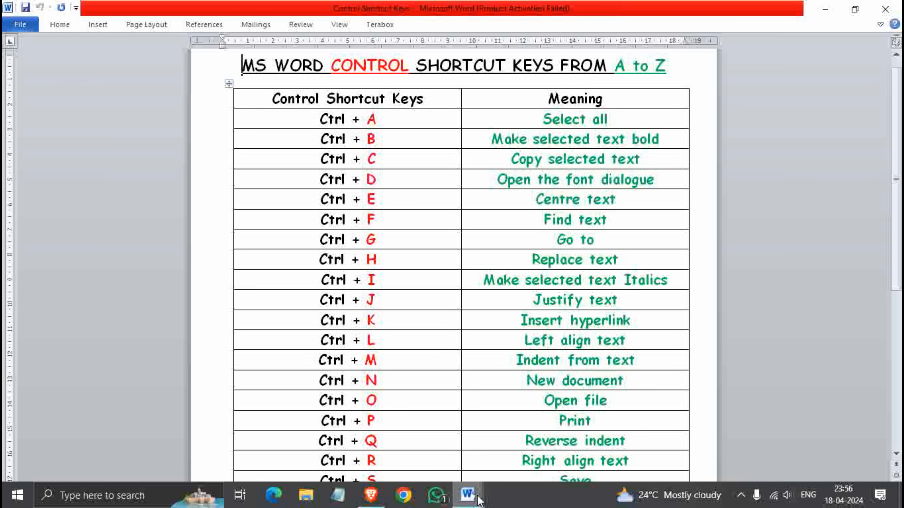
mouse_move(479, 499)
click(509, 462)
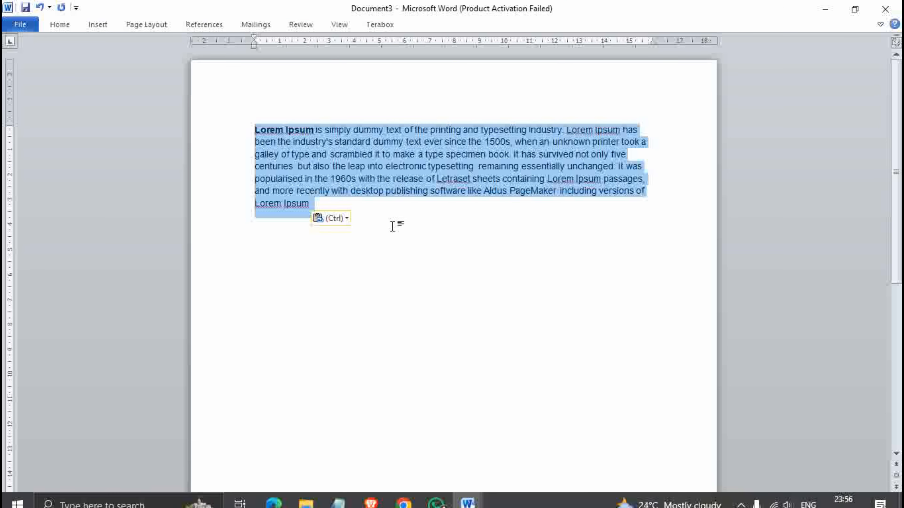
click(392, 226)
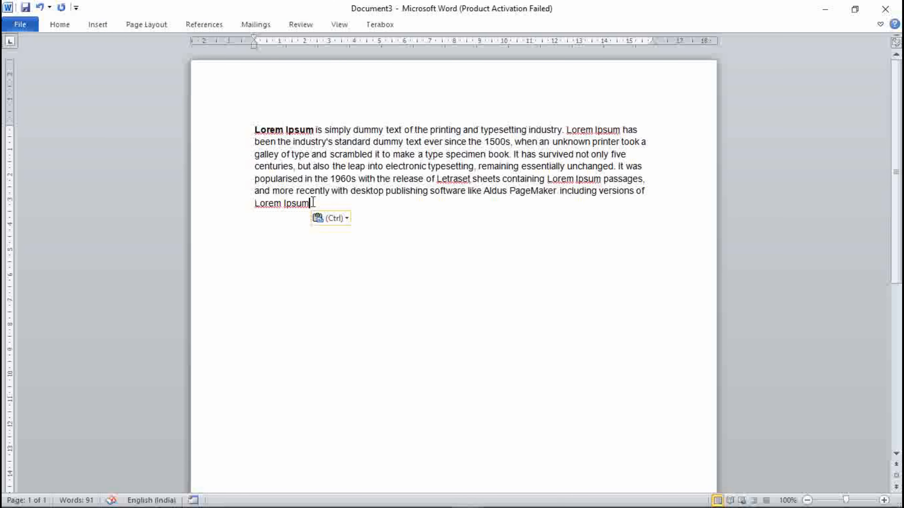
drag(312, 202, 254, 132)
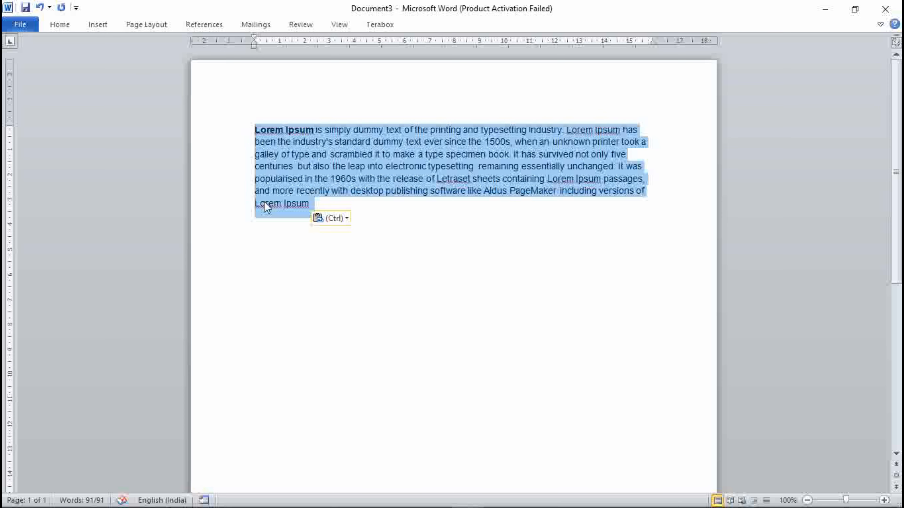
key(ctrl+b)
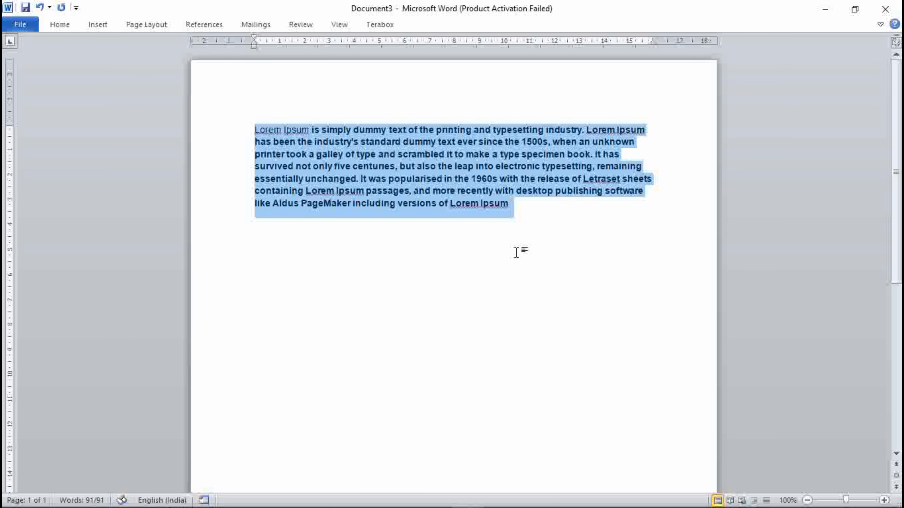
click(535, 222)
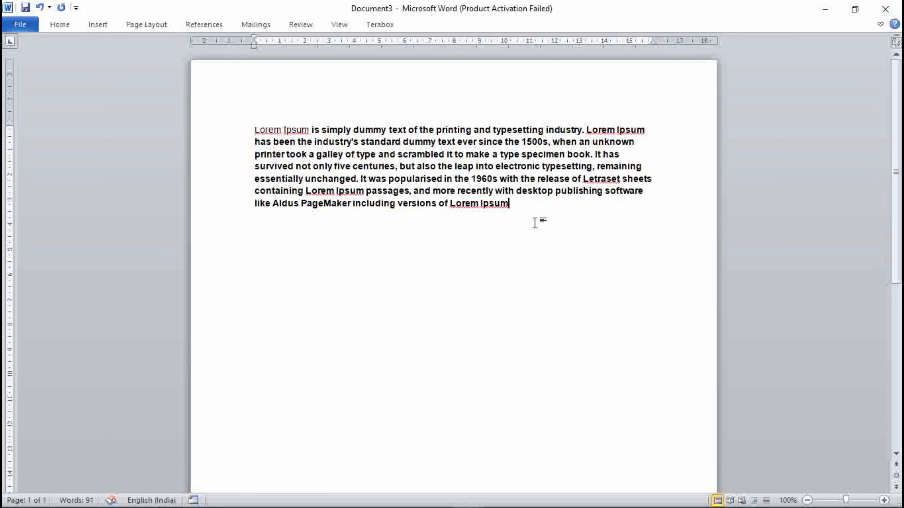
Add a new line after the paragraph and paste the Lorem Ipsum paragraph again
mouse_move(465, 496)
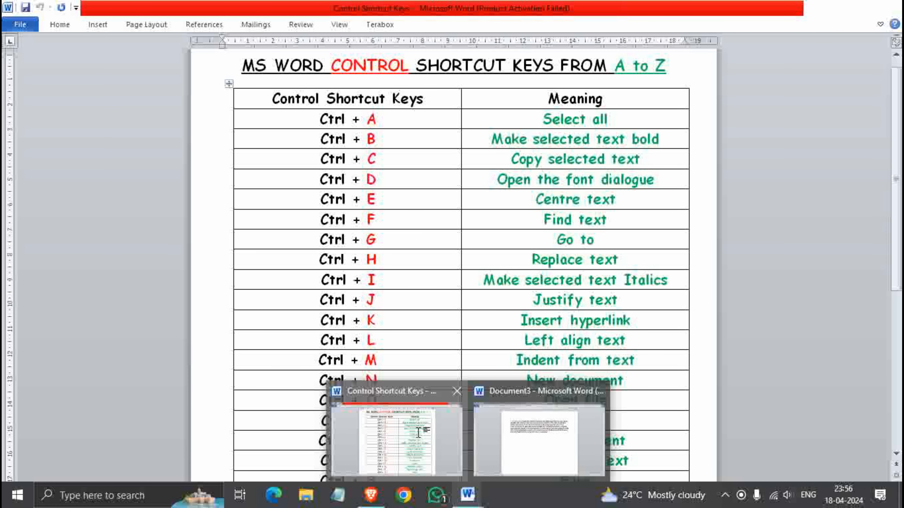
click(418, 432)
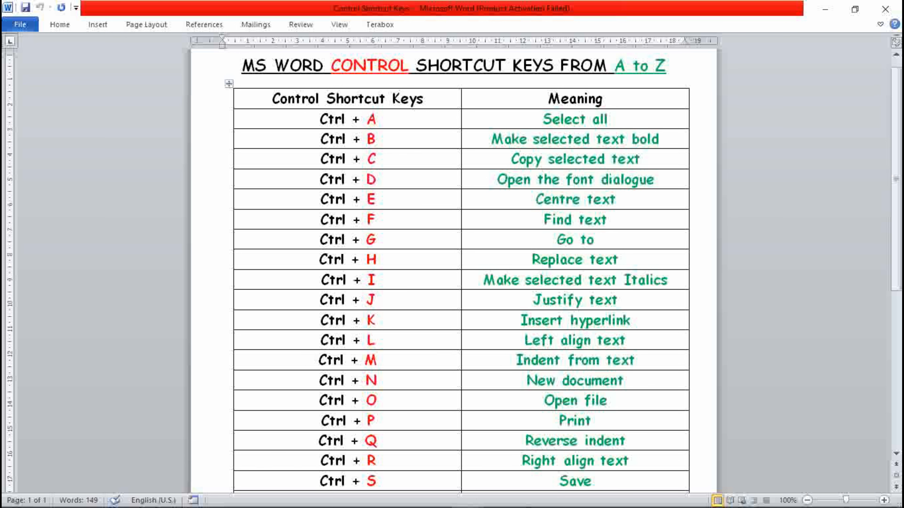
mouse_move(520, 503)
mouse_move(475, 500)
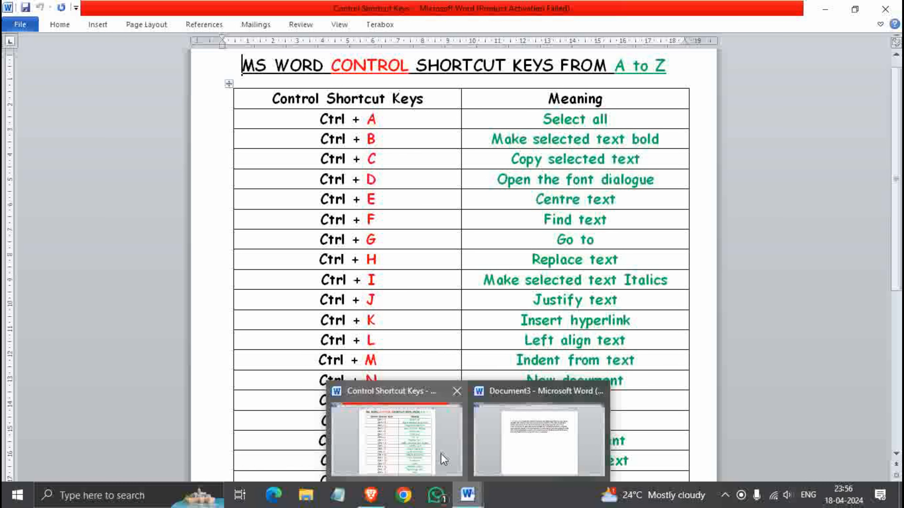
click(518, 395)
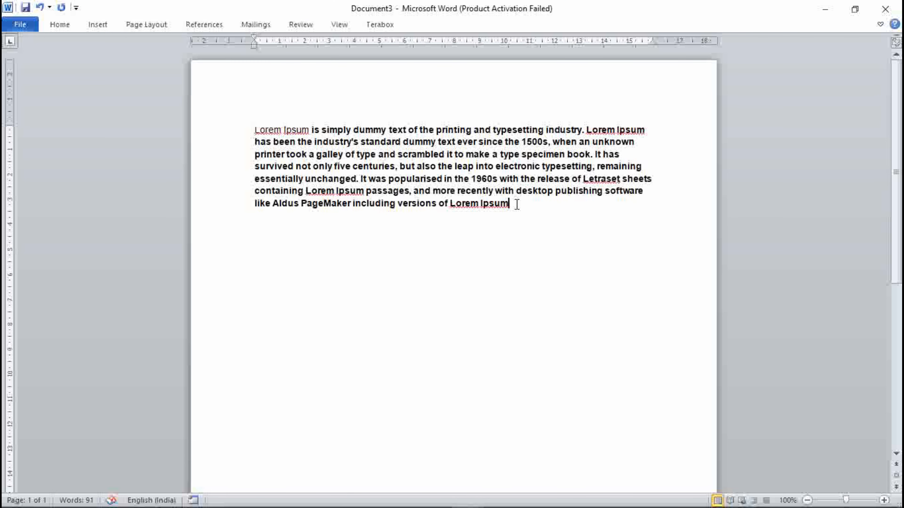
drag(513, 210, 250, 123)
key(ctrl+c)
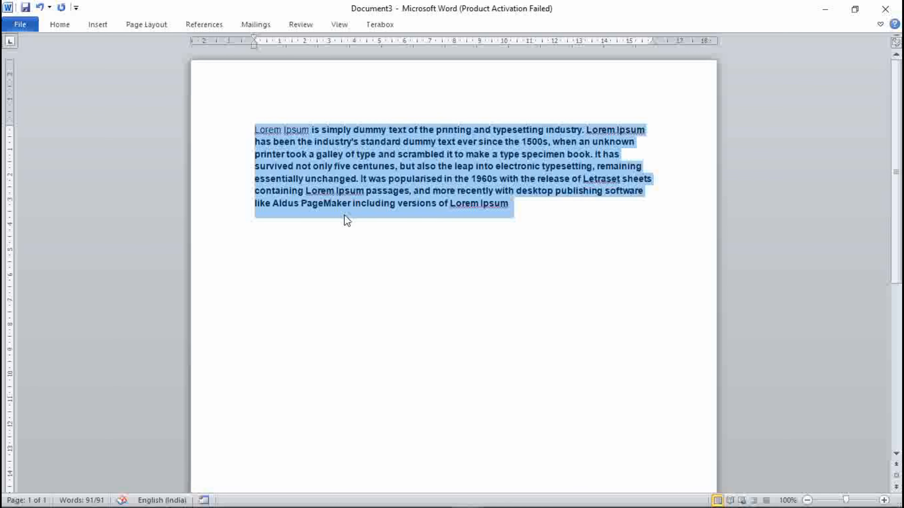
click(523, 207)
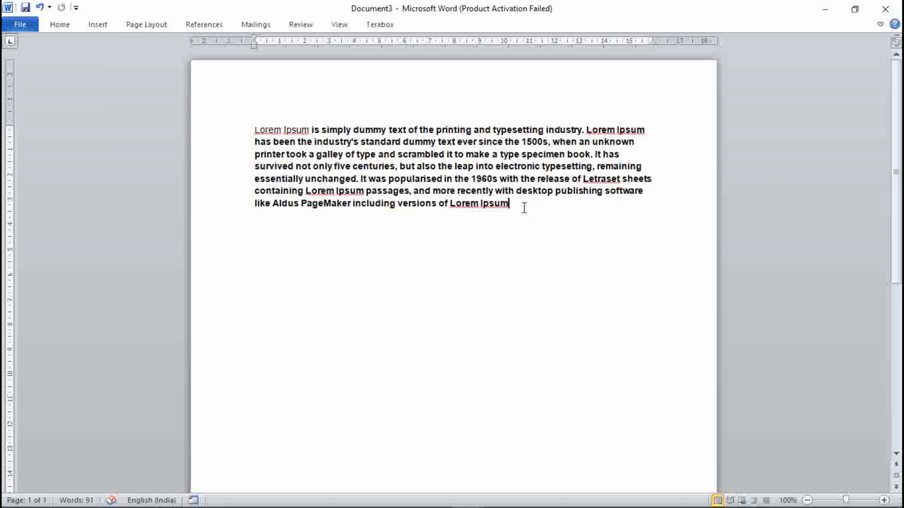
key(Return)
key(ctrl+v)
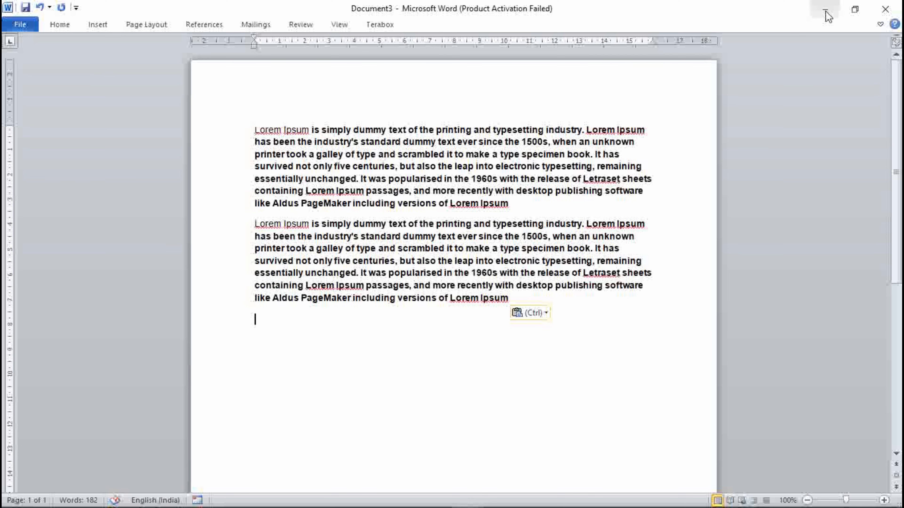
Select the second paragraph, open the Font dialog for it and close it with OK
click(826, 13)
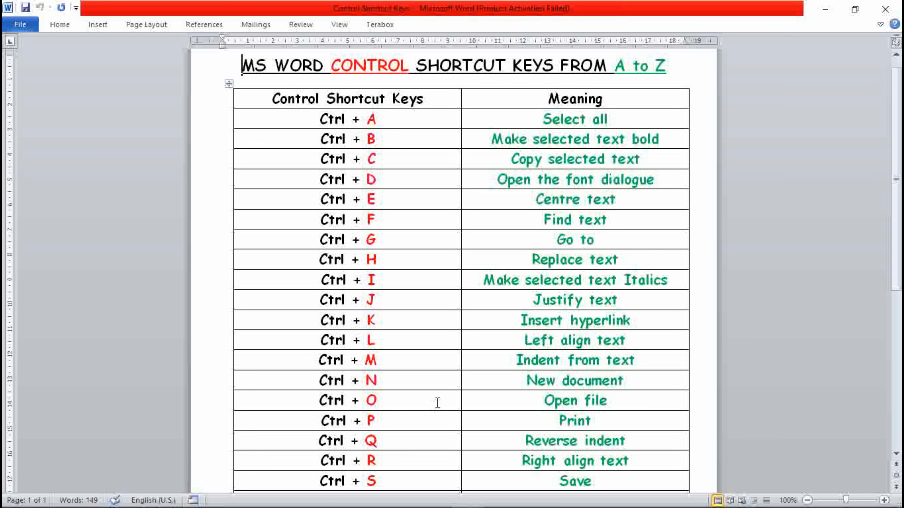
mouse_move(438, 506)
mouse_move(465, 502)
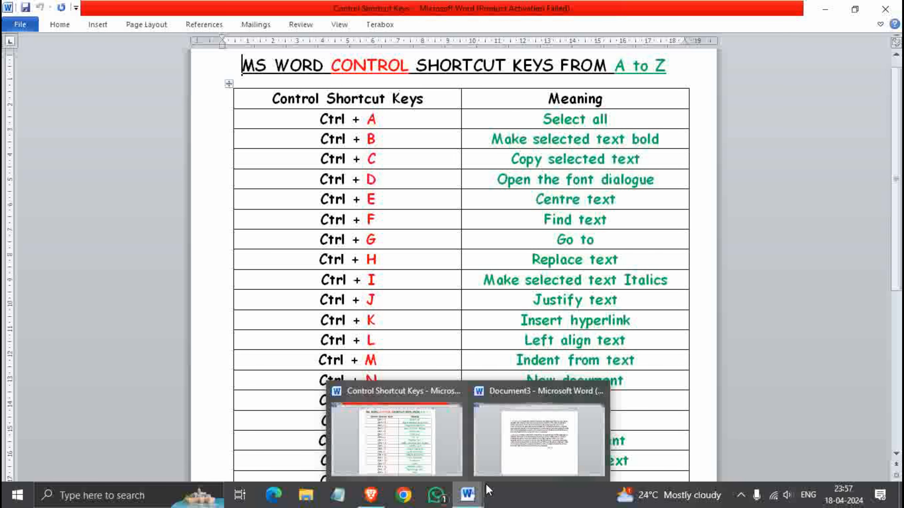
click(557, 422)
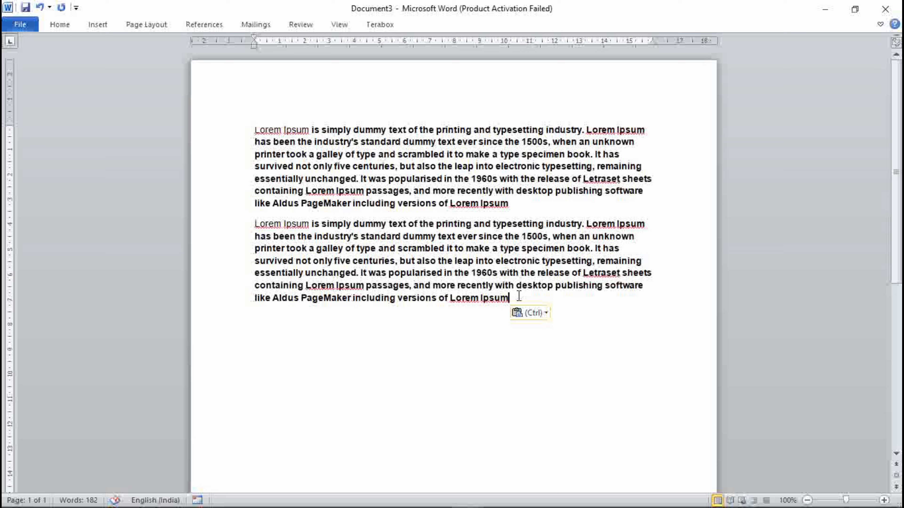
drag(508, 299, 260, 224)
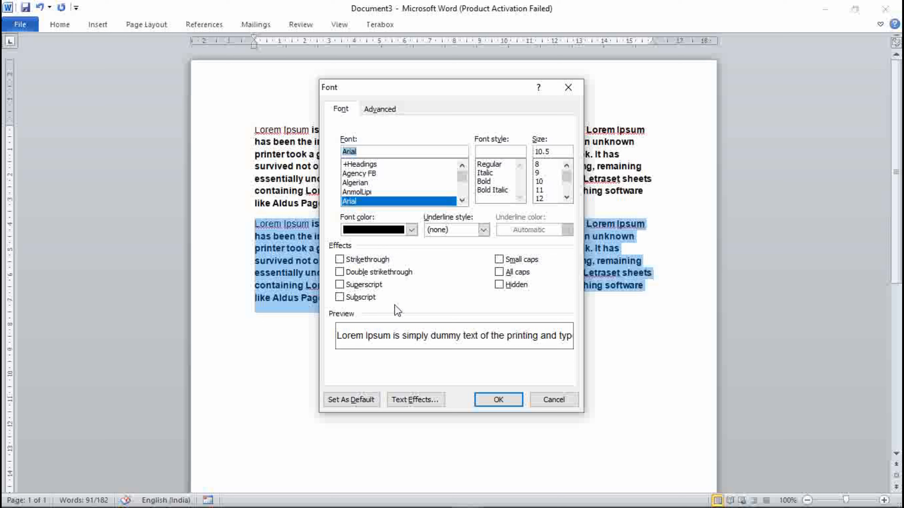
click(500, 400)
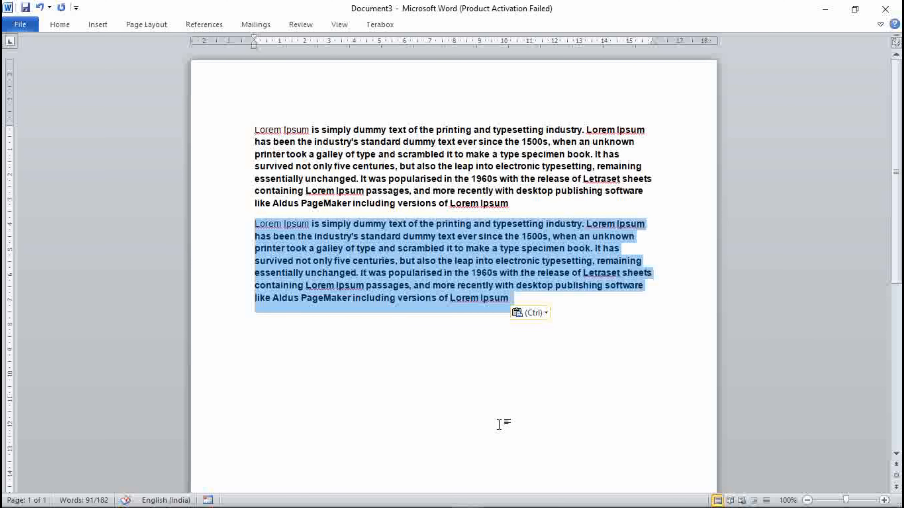
Center-align the second paragraph
mouse_move(476, 500)
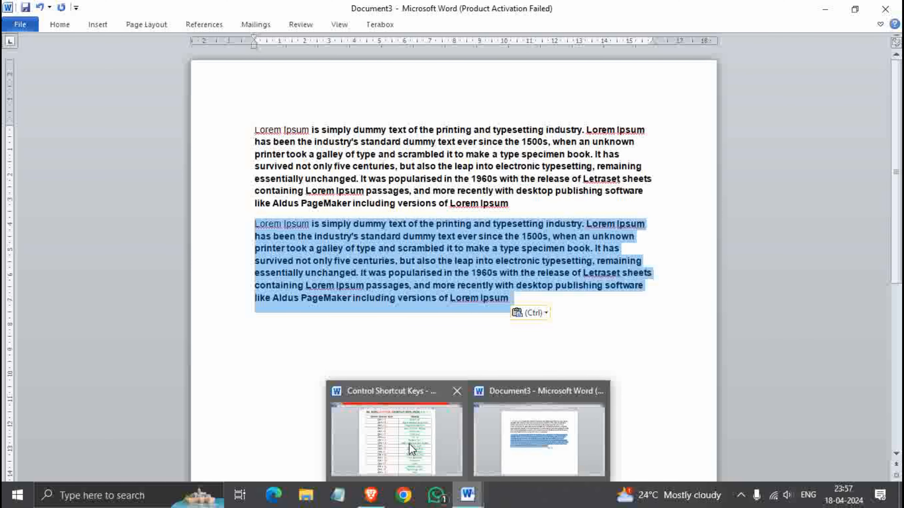
click(409, 444)
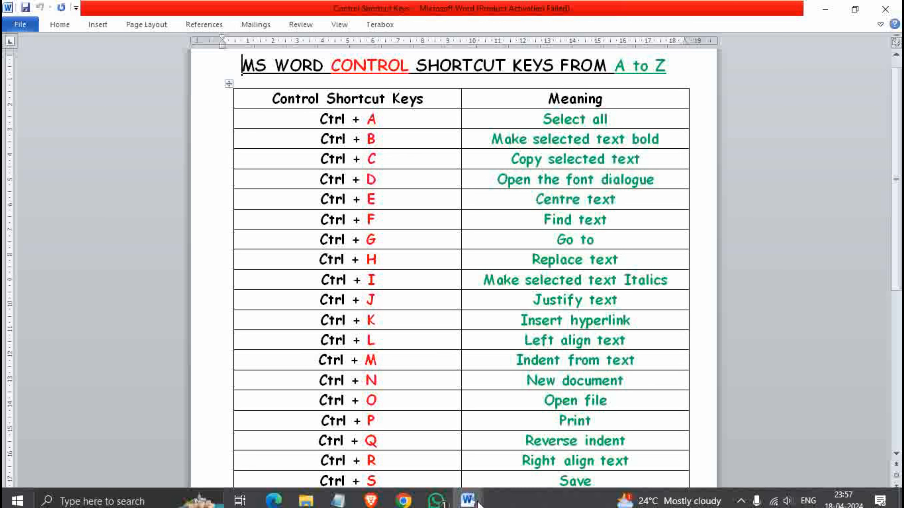
mouse_move(467, 495)
click(531, 444)
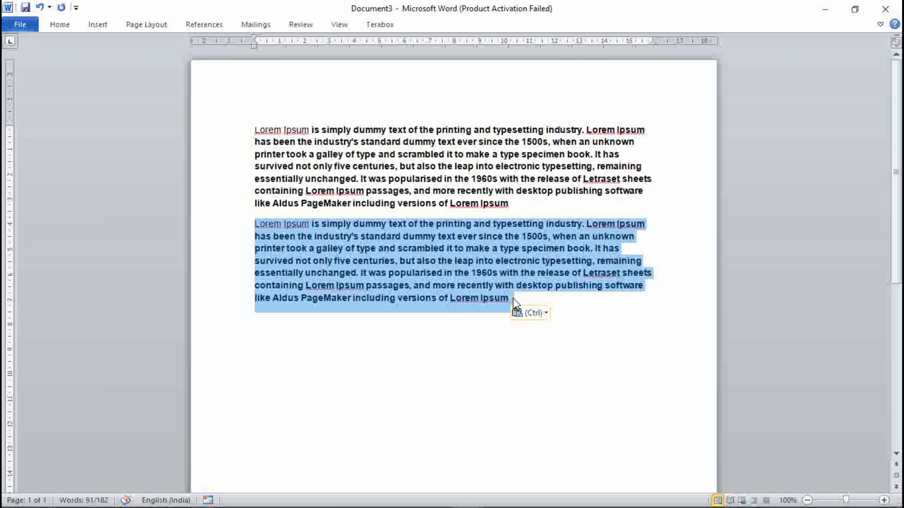
key(ctrl+e)
click(620, 306)
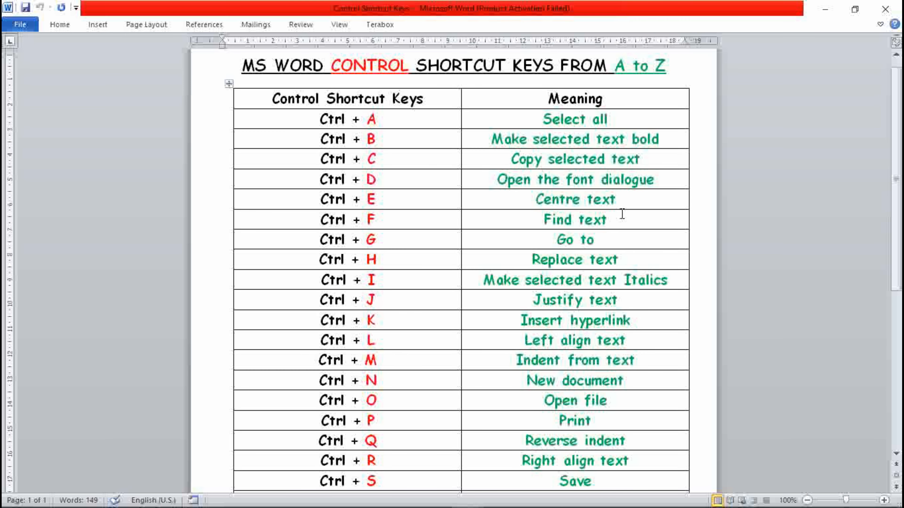
Switch to the Control Shortcut Keys reference document
click(623, 214)
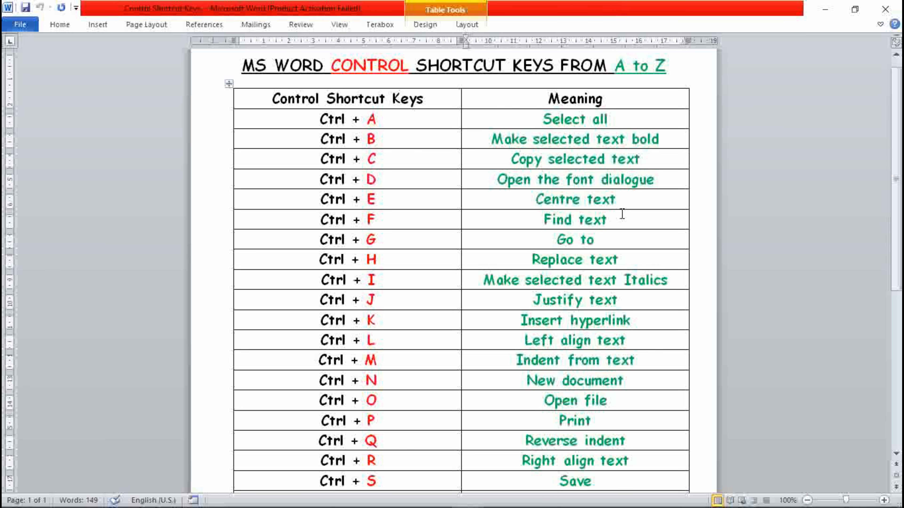
mouse_move(475, 495)
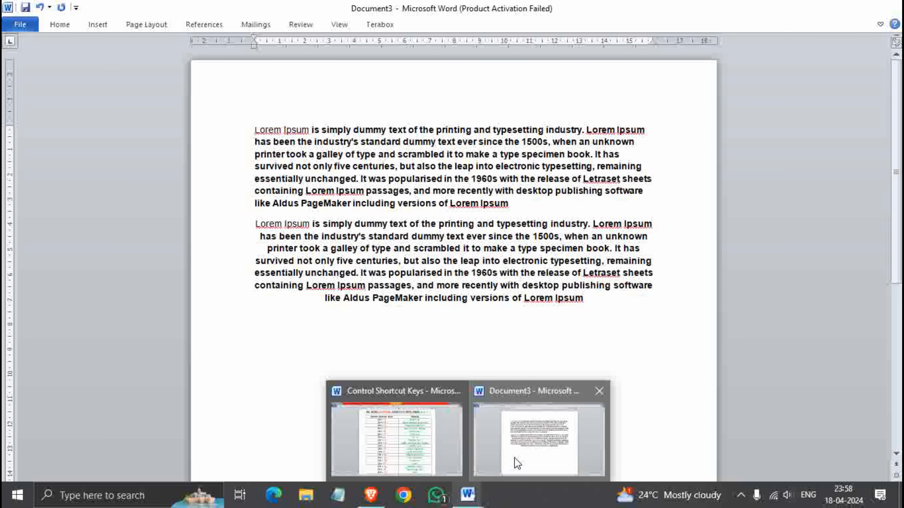
Switch back to Document3 and search the document for "ever" in the Navigation pane
click(515, 458)
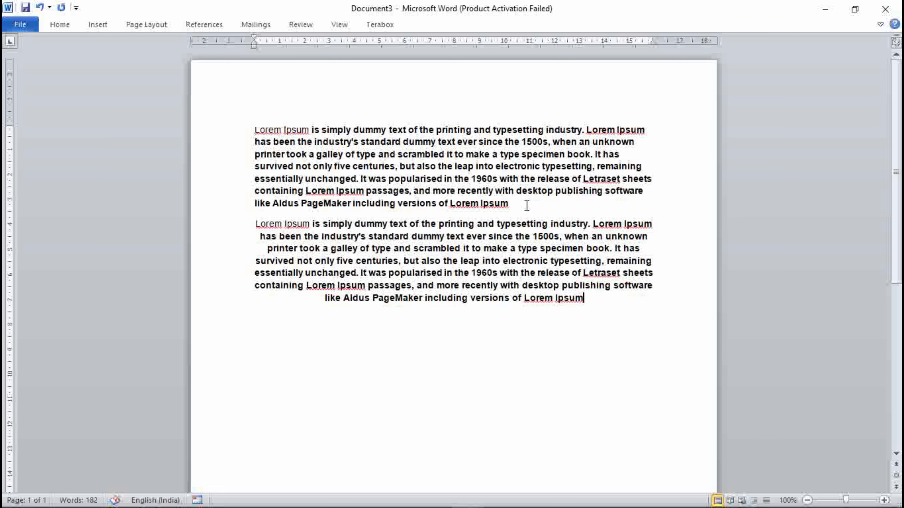
key(ctrl+f)
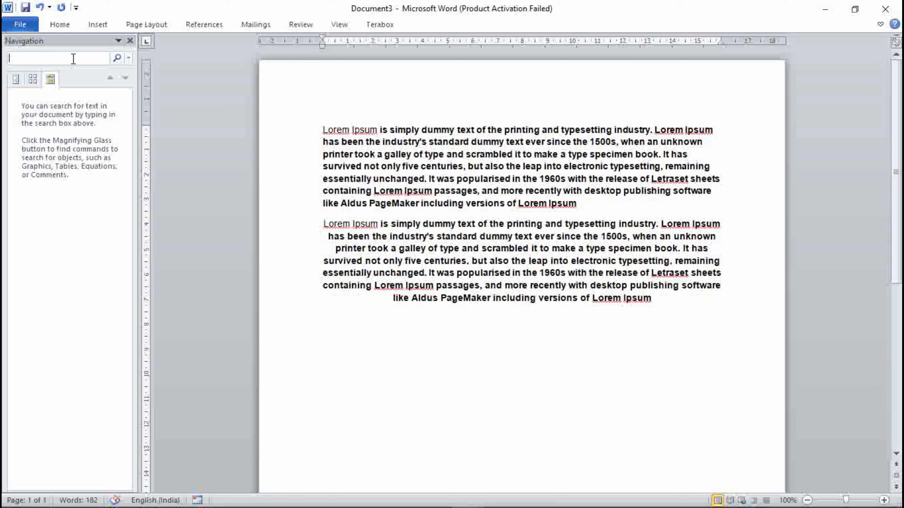
click(73, 59)
text(eve)
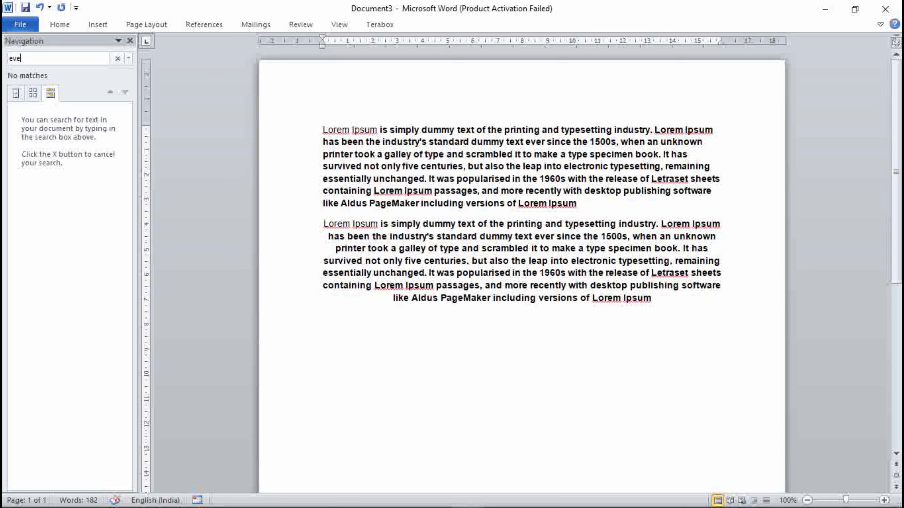
text(r)
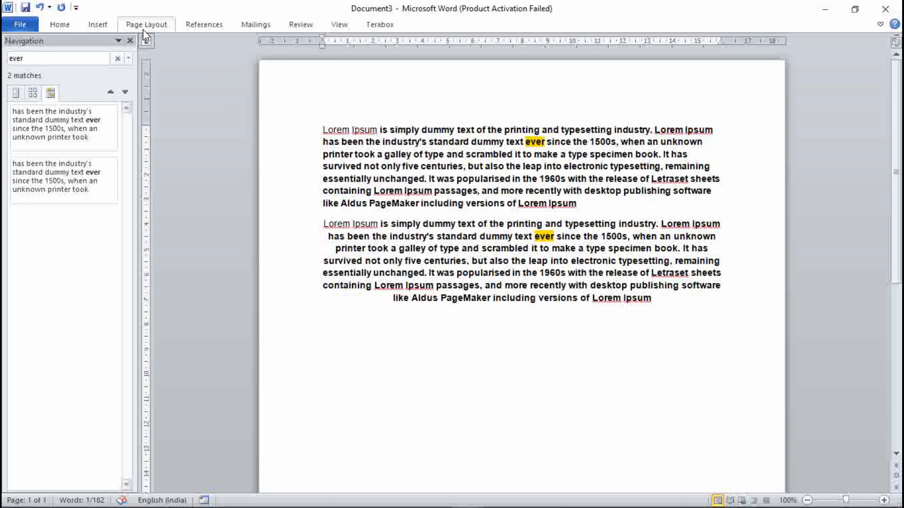
Open Advanced Find for "ever", find the next occurrence and move the dialog below the text
click(130, 57)
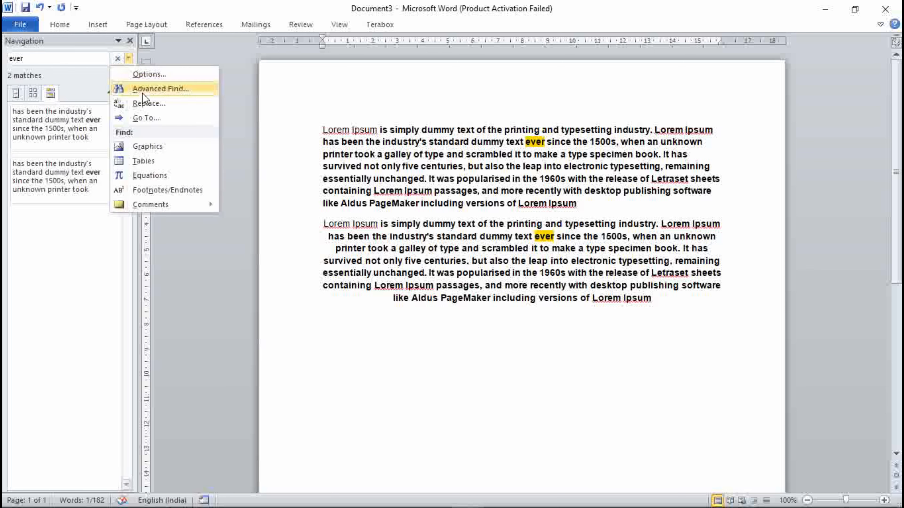
click(146, 91)
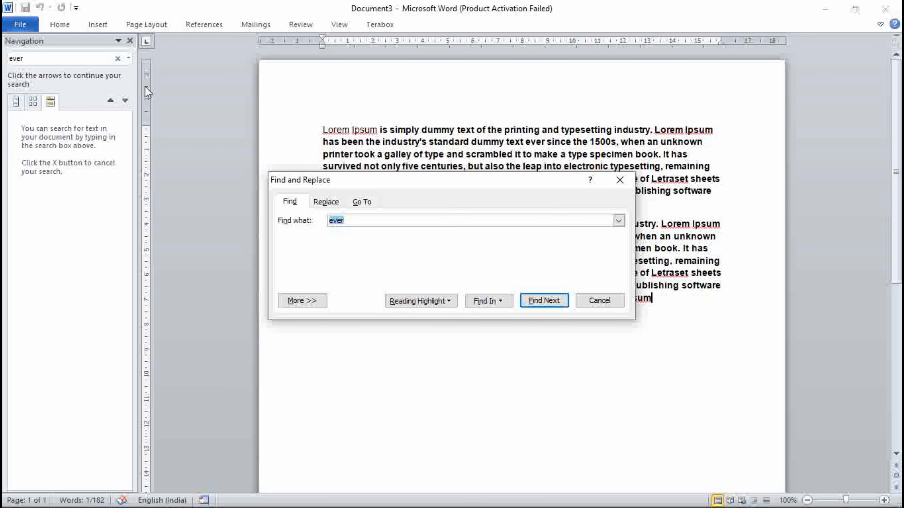
click(440, 218)
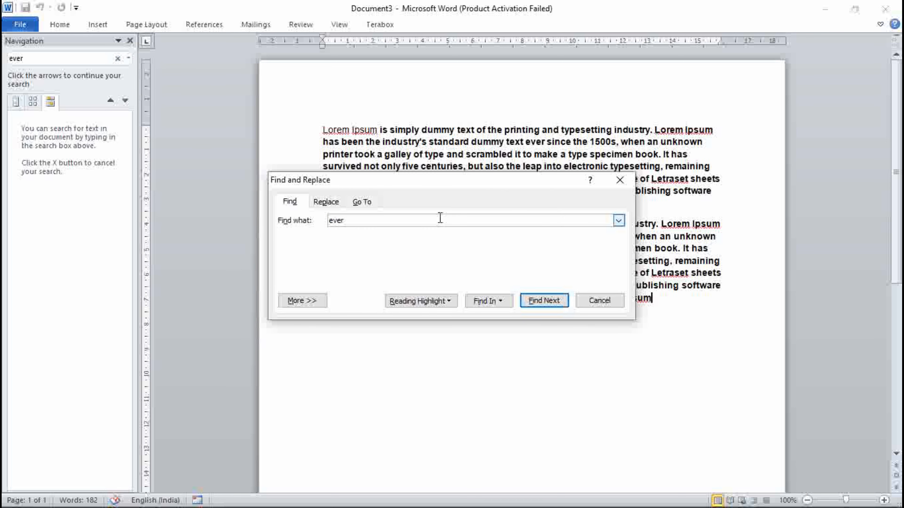
click(541, 306)
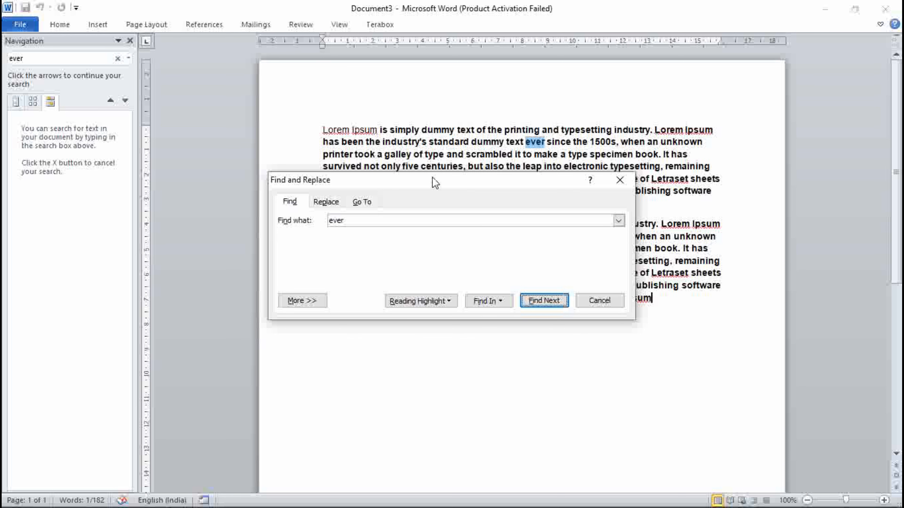
drag(435, 182, 471, 326)
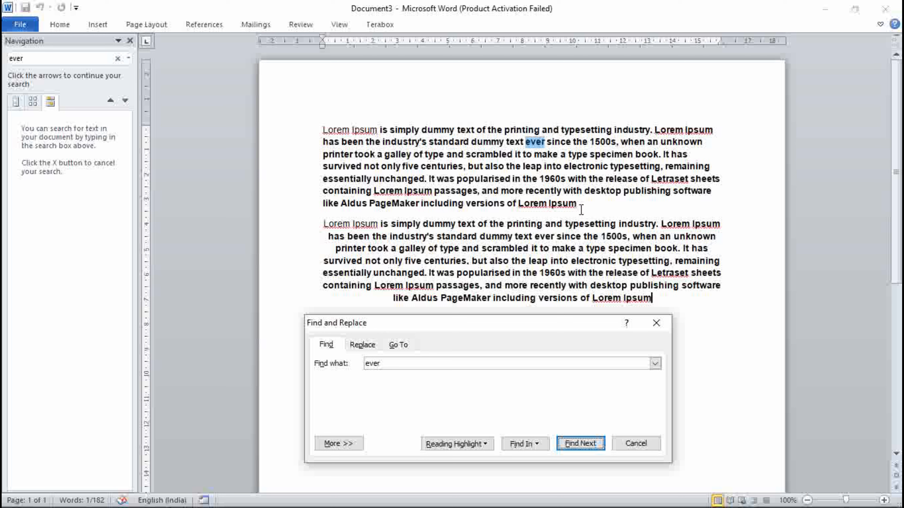
Glance at the Control Shortcut Keys reference document and return to Document3
click(569, 207)
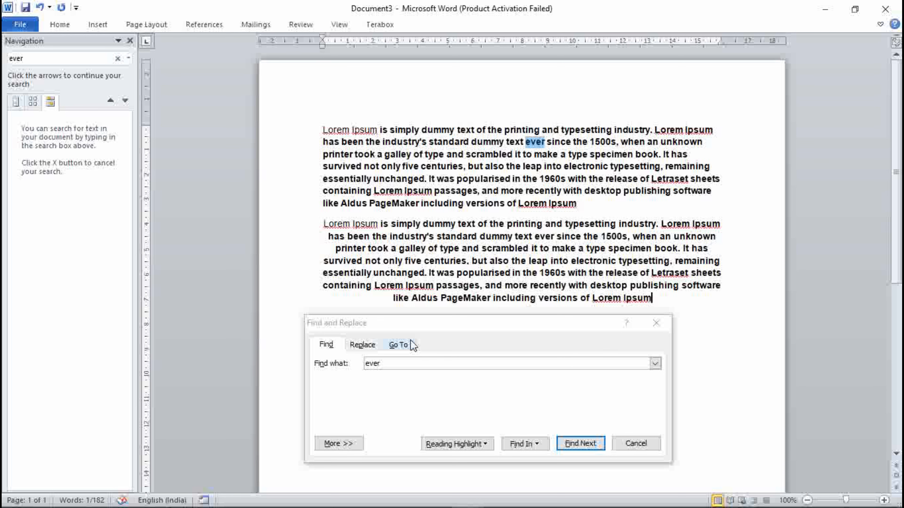
mouse_move(474, 499)
click(427, 450)
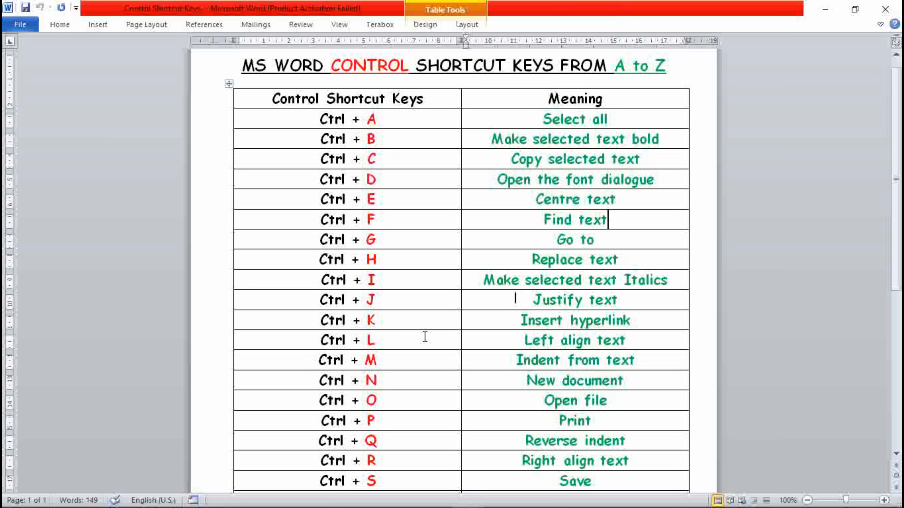
mouse_move(479, 500)
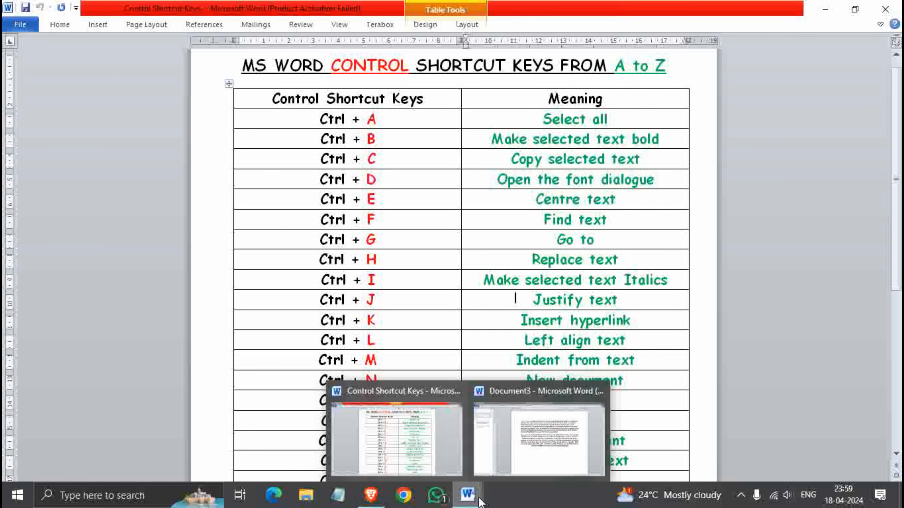
click(518, 410)
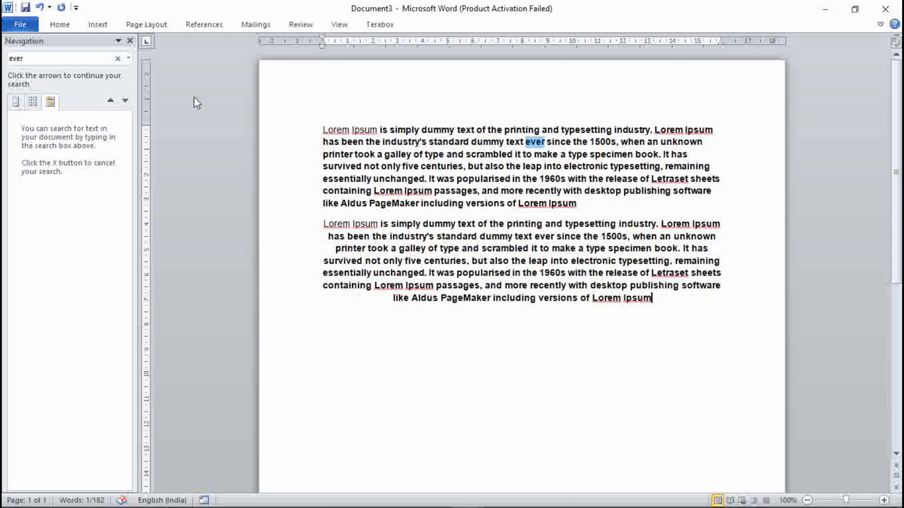
Close the Navigation pane, place the cursor after the second paragraph and use Go To to jump to page 25
click(130, 40)
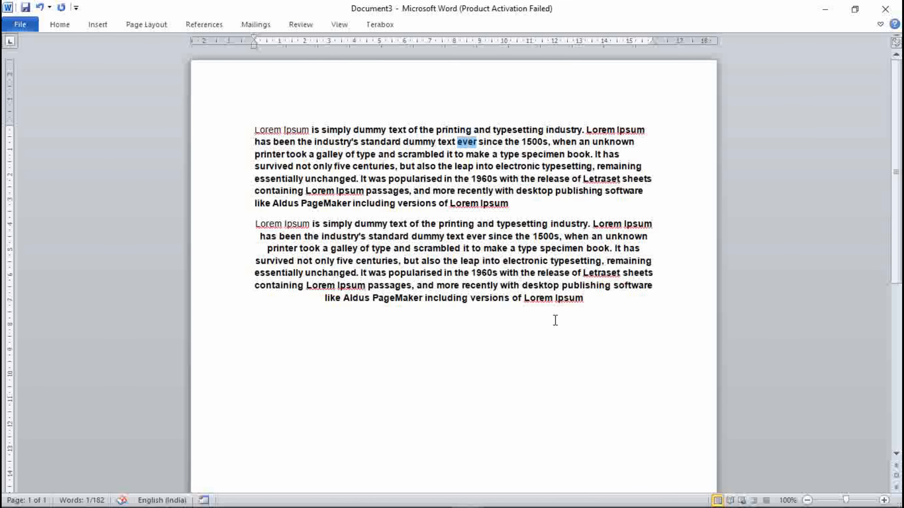
click(629, 303)
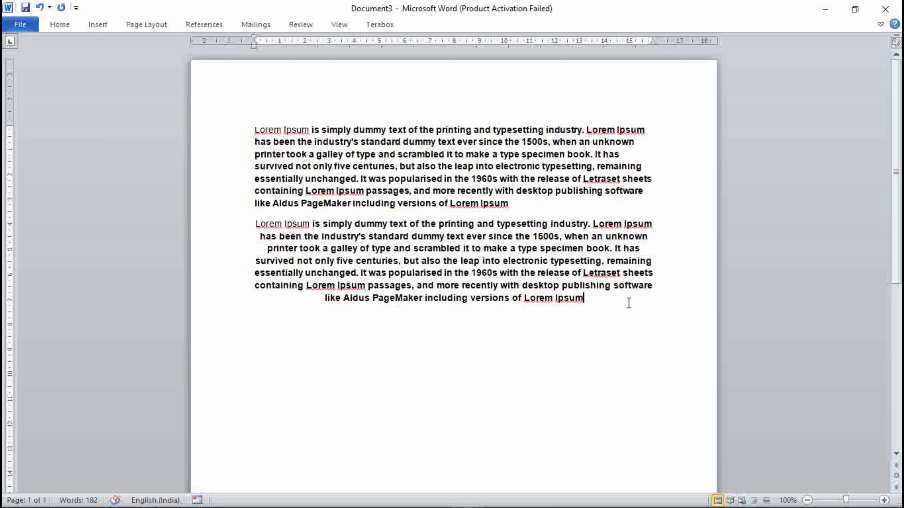
key(ctrl+g)
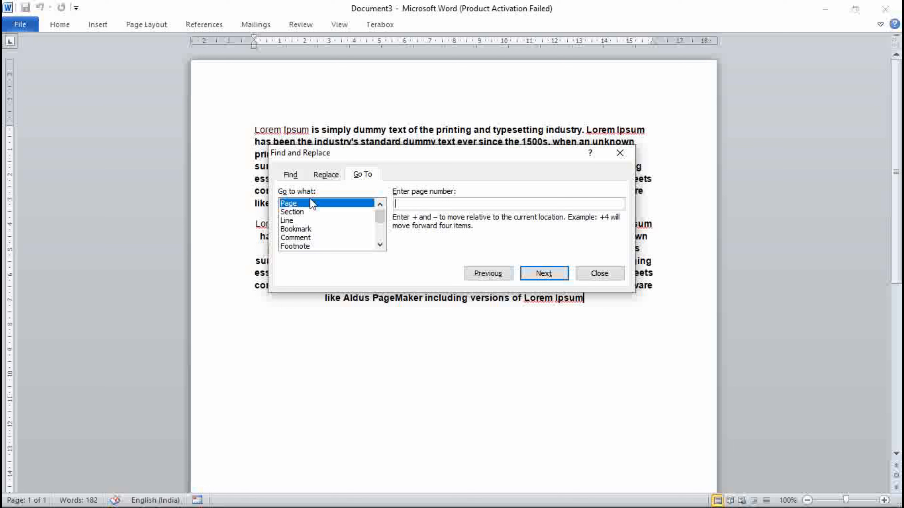
click(380, 245)
click(380, 245)
click(380, 245)
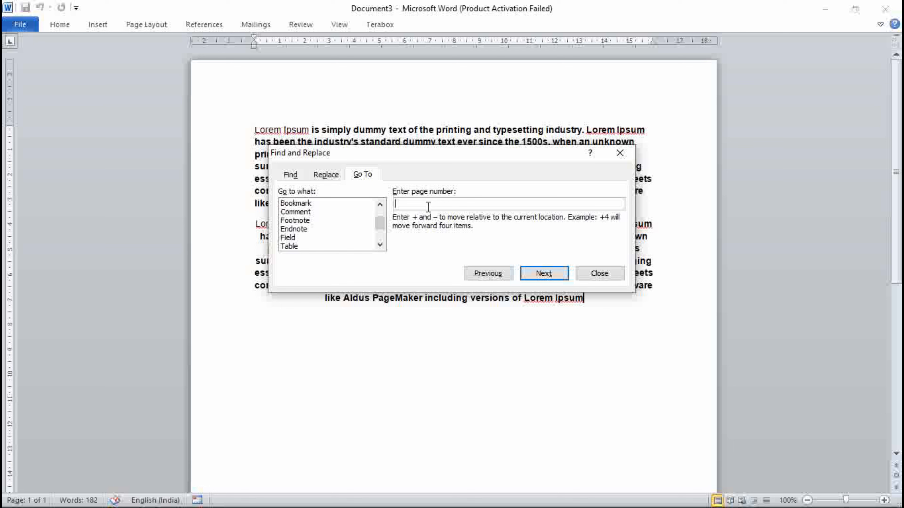
text(25)
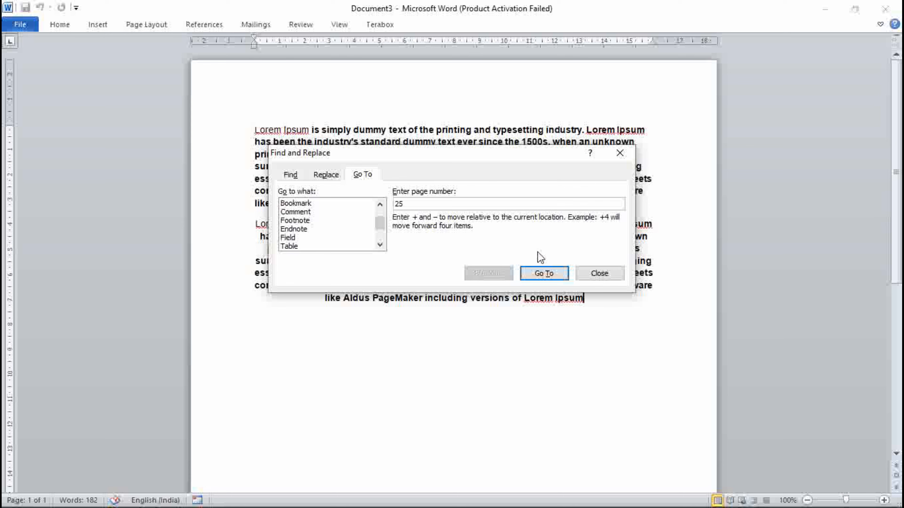
click(545, 274)
Clear the page entry, go to line 7 of the document and close the Go To dialog
click(411, 204)
key(BackSpace)
key(BackSpace)
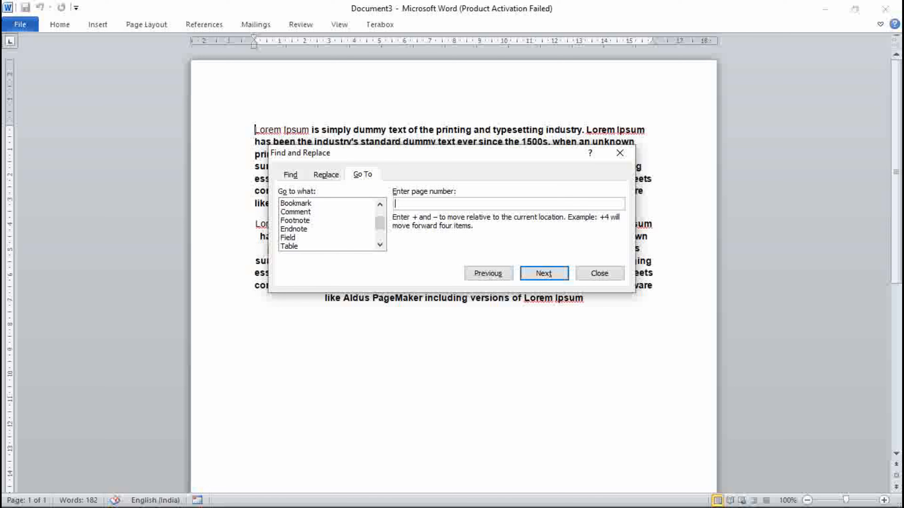
click(380, 205)
click(380, 205)
click(341, 220)
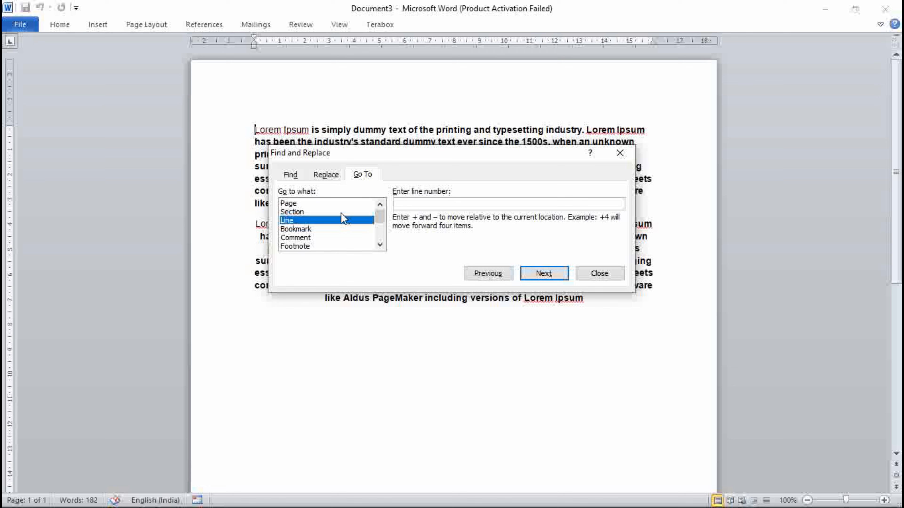
click(426, 204)
text(7)
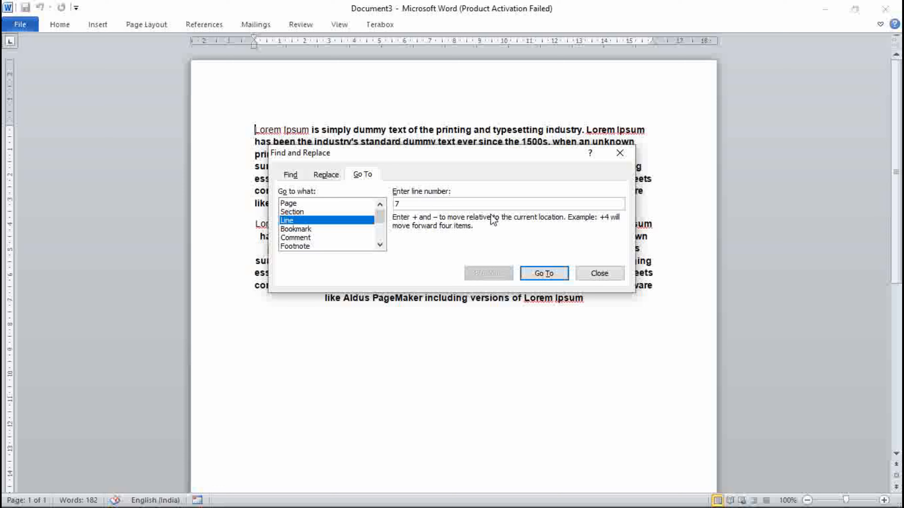
click(548, 271)
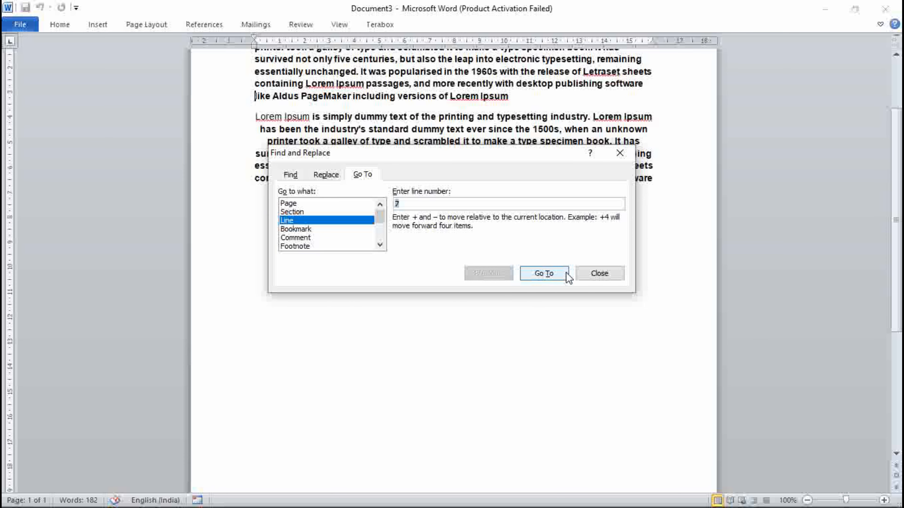
click(599, 274)
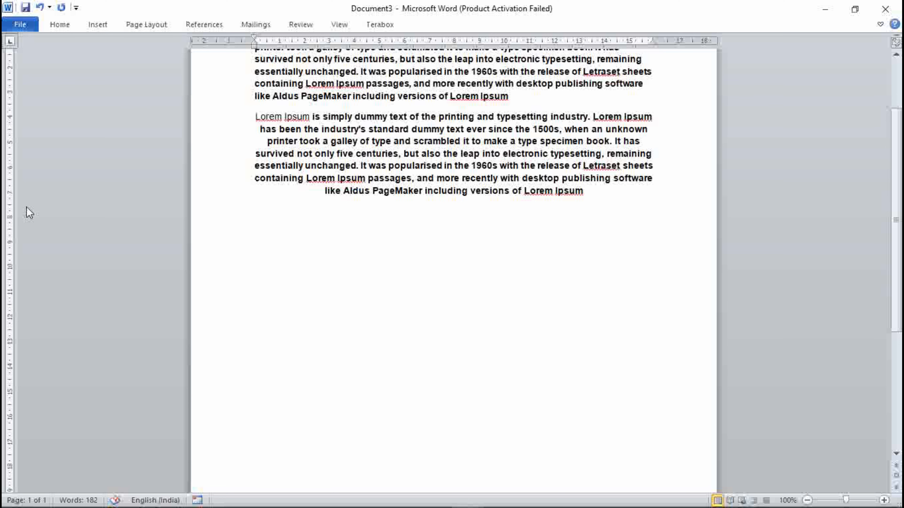
Move the cursor down five lines and briefly select the last line of the first paragraph
scroll(252, 101, up, 2)
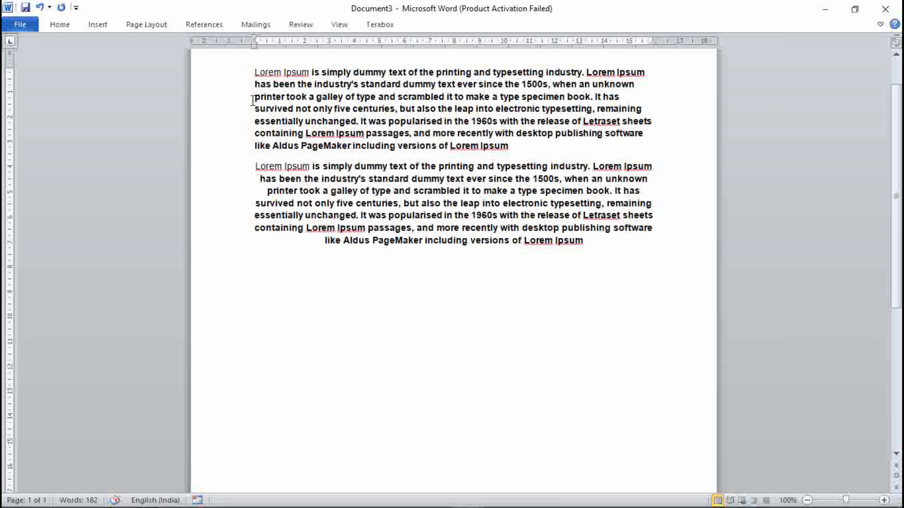
scroll(252, 101, up, 1)
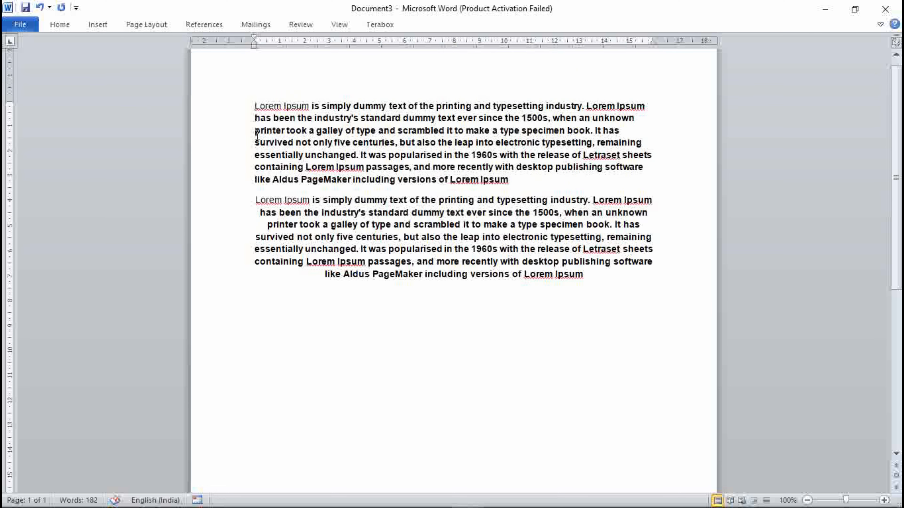
key(Down)
key(Down)
key(Down)
key(Down)
key(Down)
key(Down)
drag(521, 180, 246, 182)
click(534, 185)
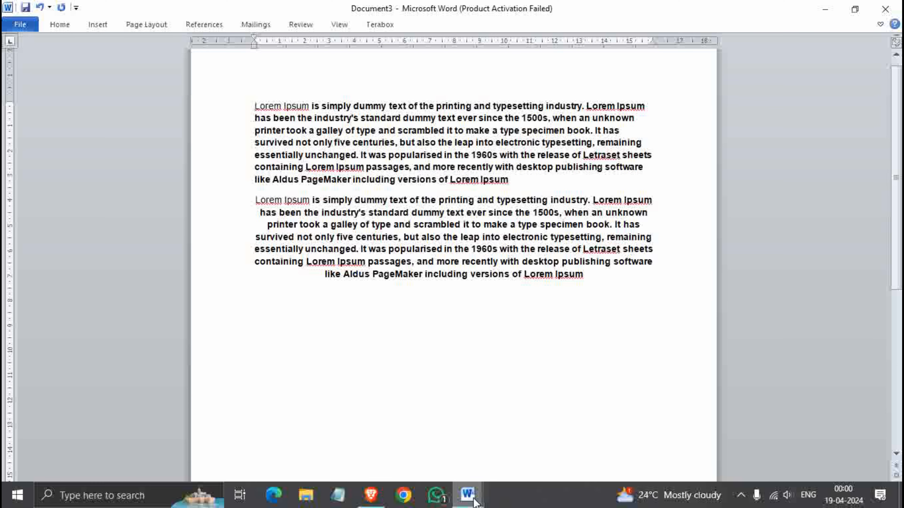
Check the Control Shortcut Keys reference document and switch back to Document3
click(427, 442)
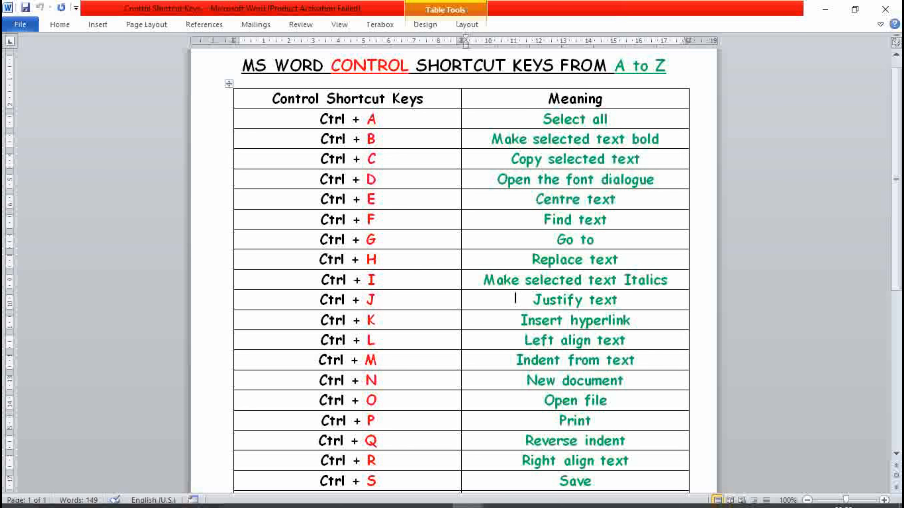
mouse_move(467, 496)
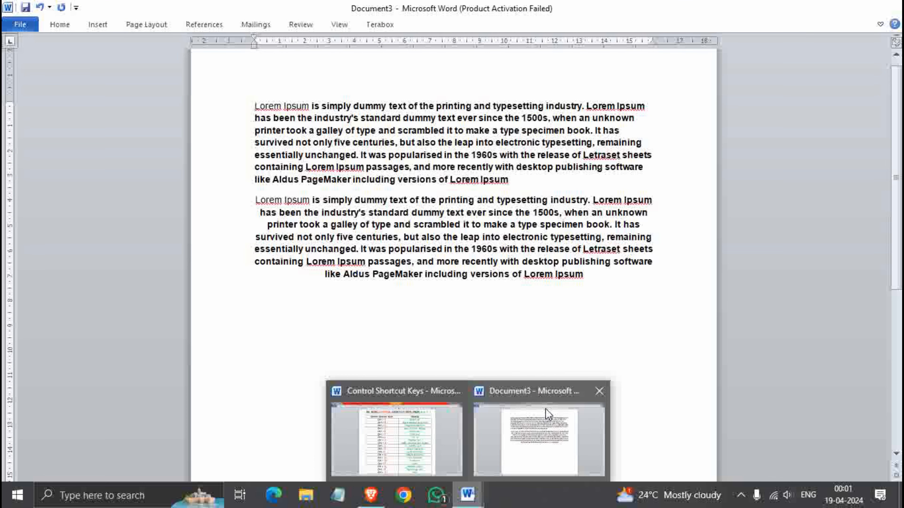
click(549, 415)
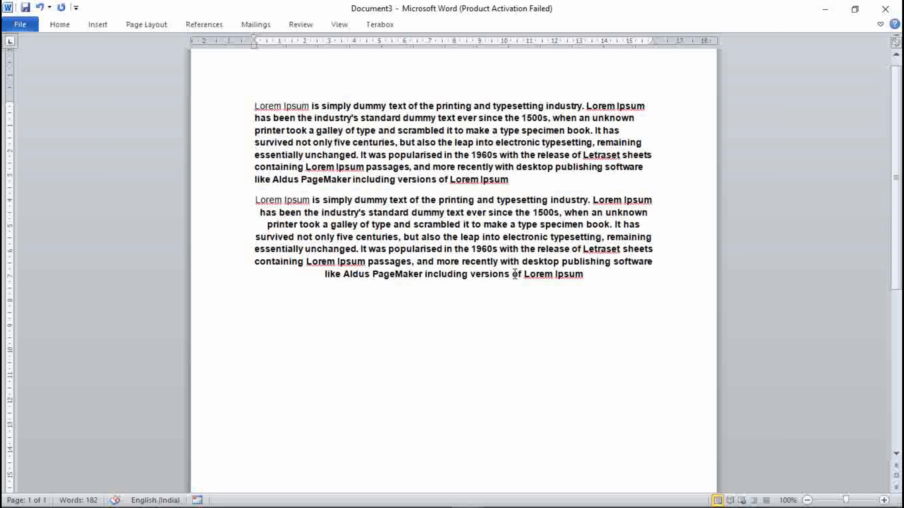
Search for "ever" again, find its next occurrence with Advanced Find and cancel the dialog
key(ctrl+f)
text(ever)
click(128, 58)
click(140, 85)
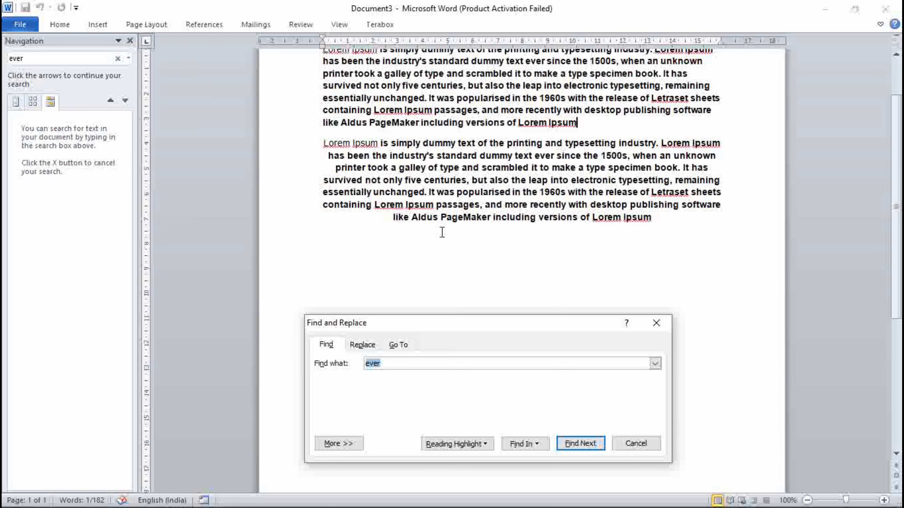
click(391, 363)
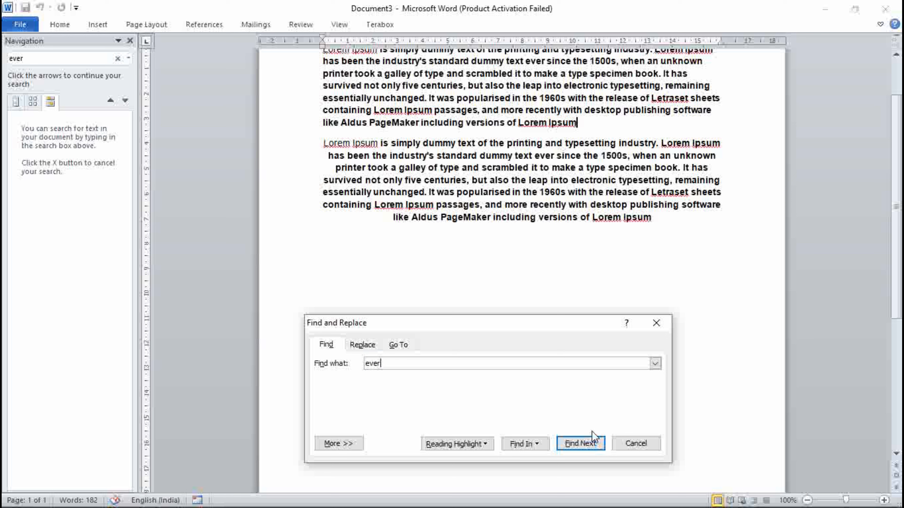
click(594, 441)
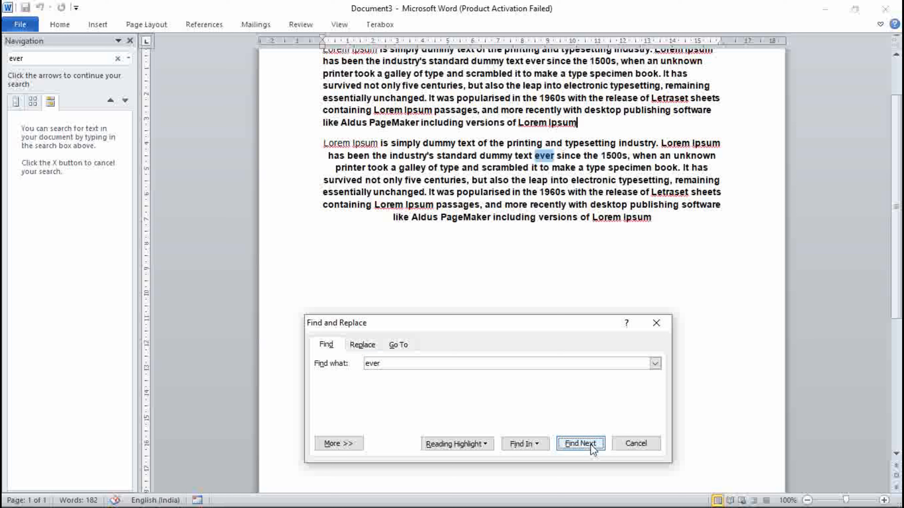
click(632, 443)
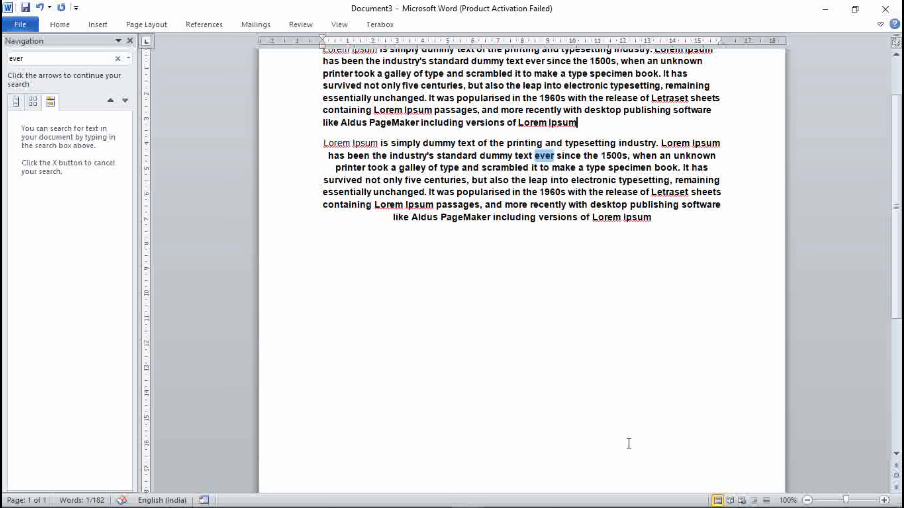
Close the Navigation pane and place the cursor in the second paragraph
click(130, 41)
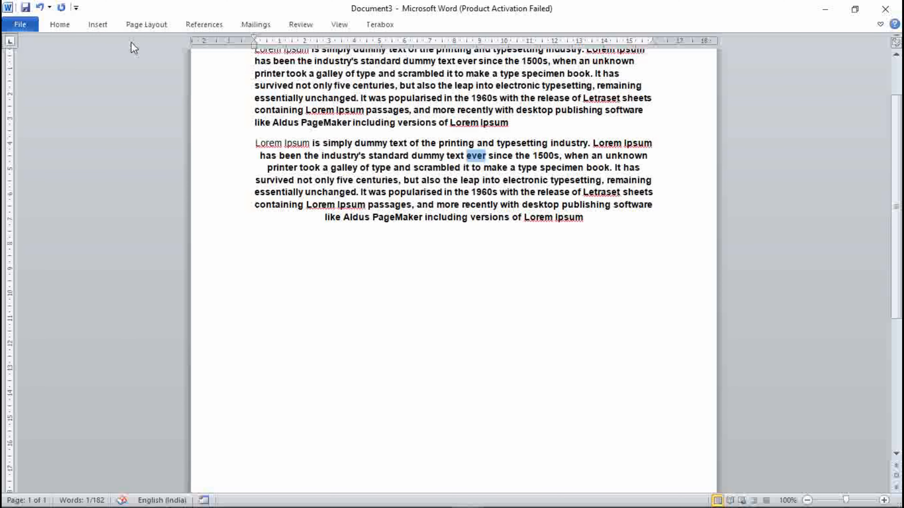
click(514, 273)
scroll(513, 271, up, 2)
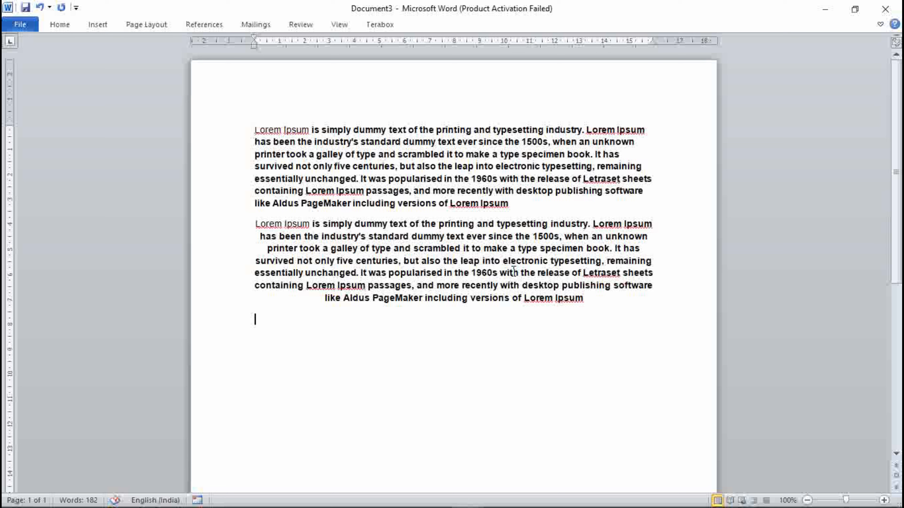
Replace all occurrences of "ever" with "never" using Find and Replace, then close the dialog
key(ctrl+h)
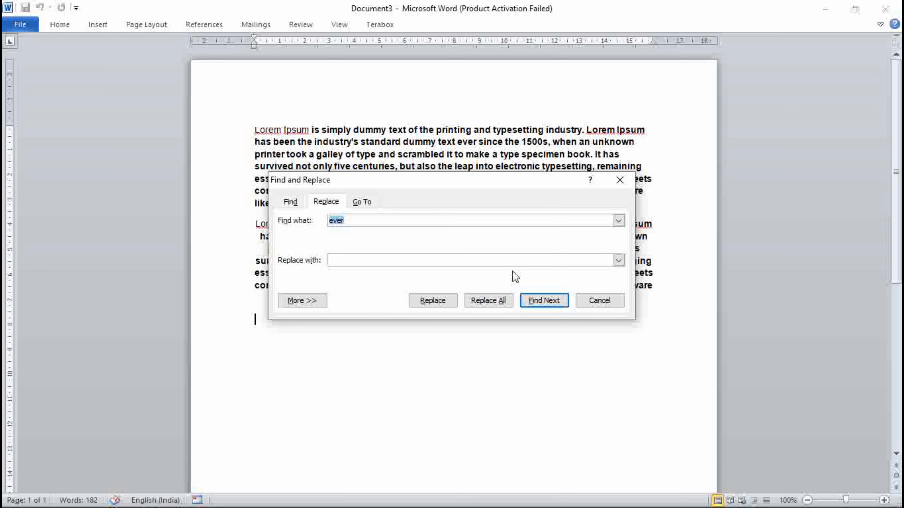
click(385, 221)
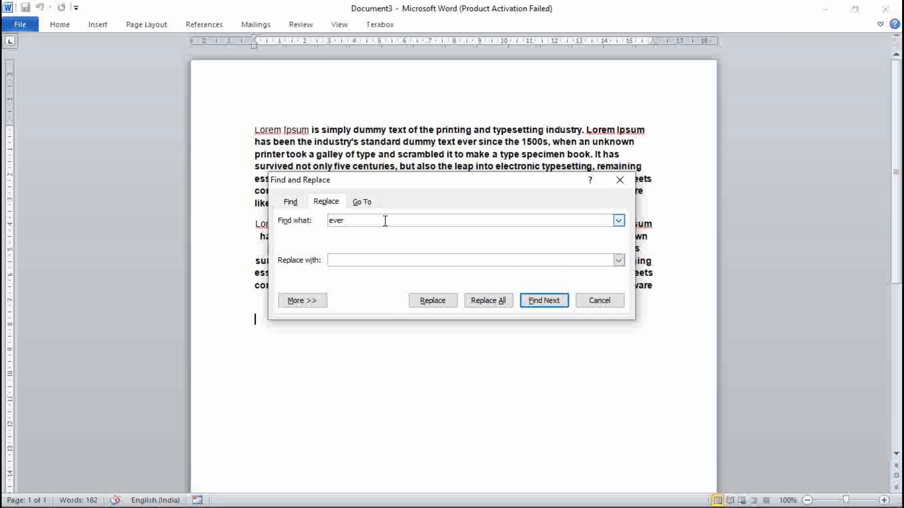
click(364, 260)
text(never)
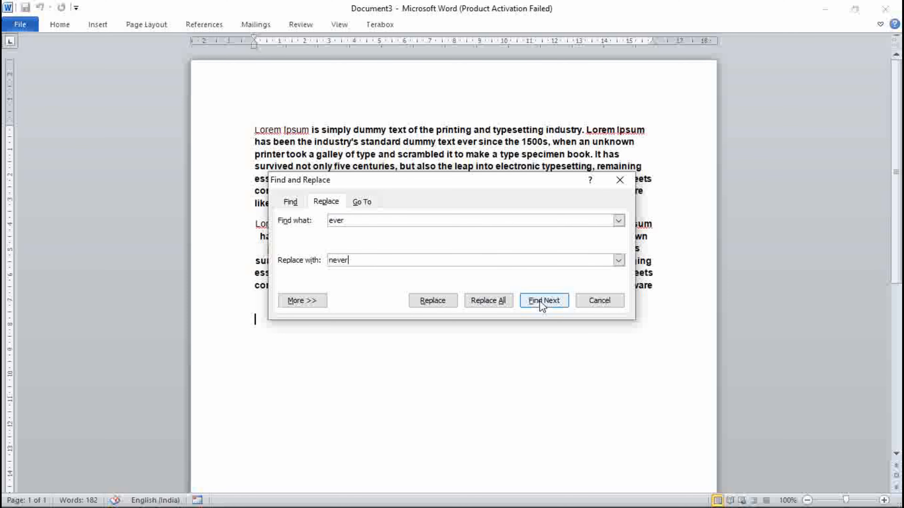
drag(509, 180, 499, 280)
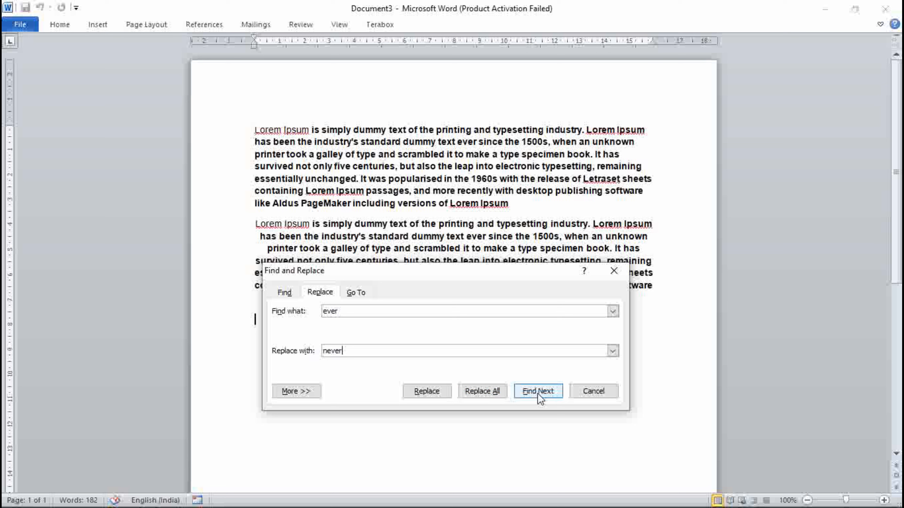
click(497, 394)
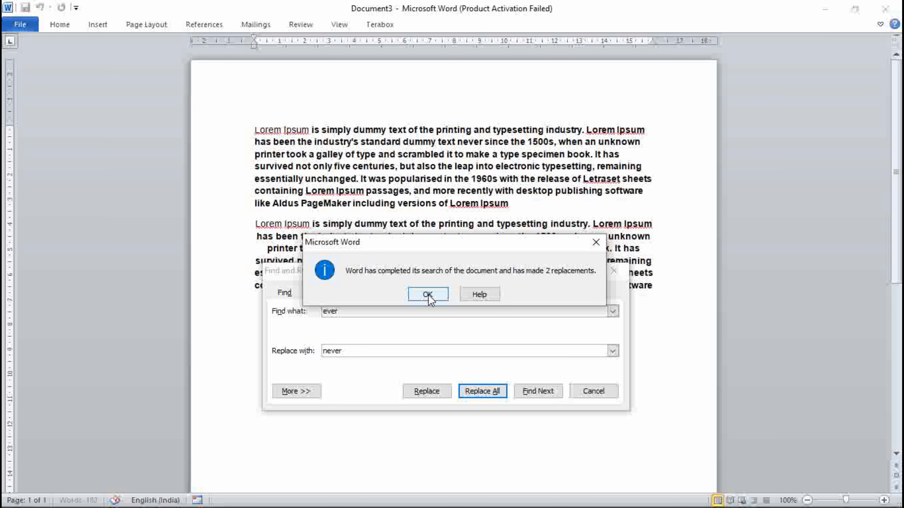
click(428, 294)
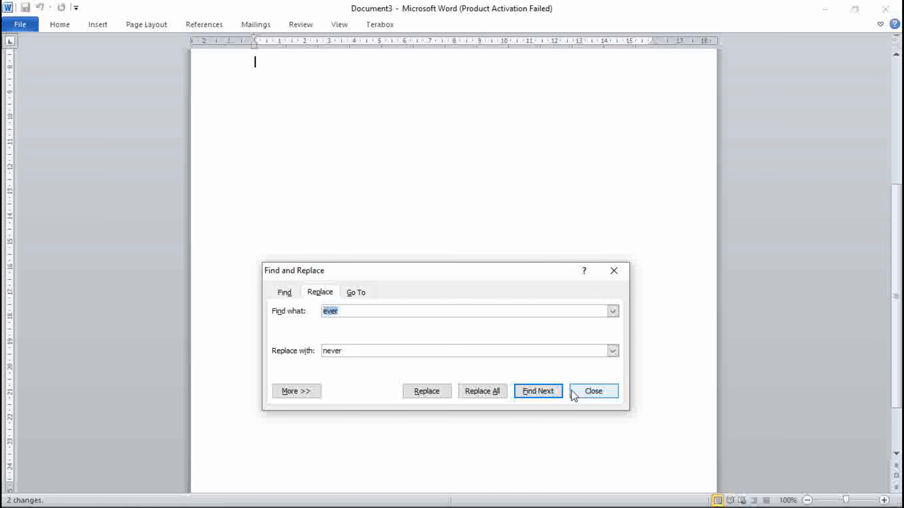
click(591, 393)
scroll(566, 317, up, 1)
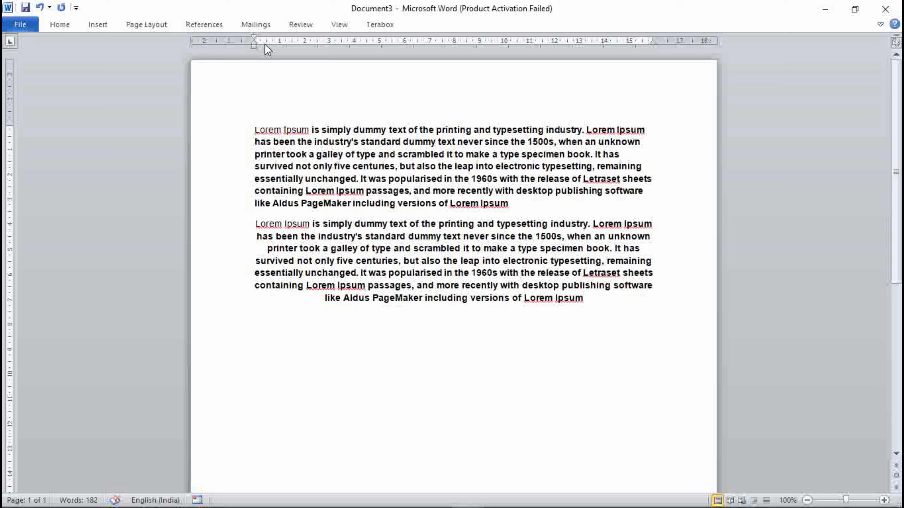
Select all the text in Document3 and justify it, then deselect
drag(255, 40, 257, 40)
click(585, 299)
key(ctrl+a)
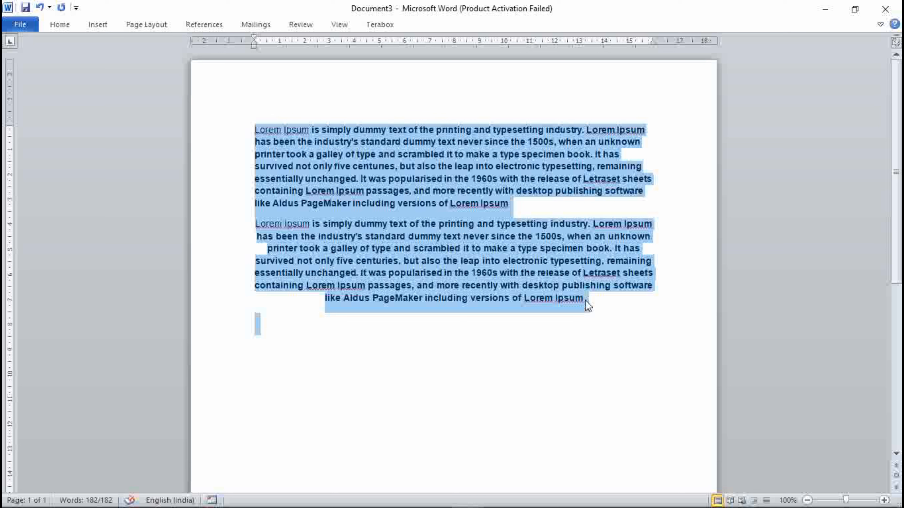
key(ctrl+j)
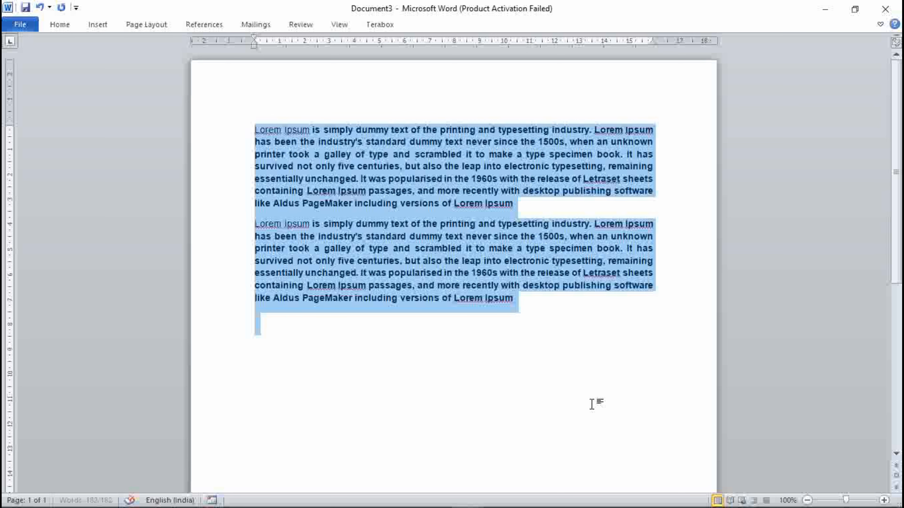
click(560, 335)
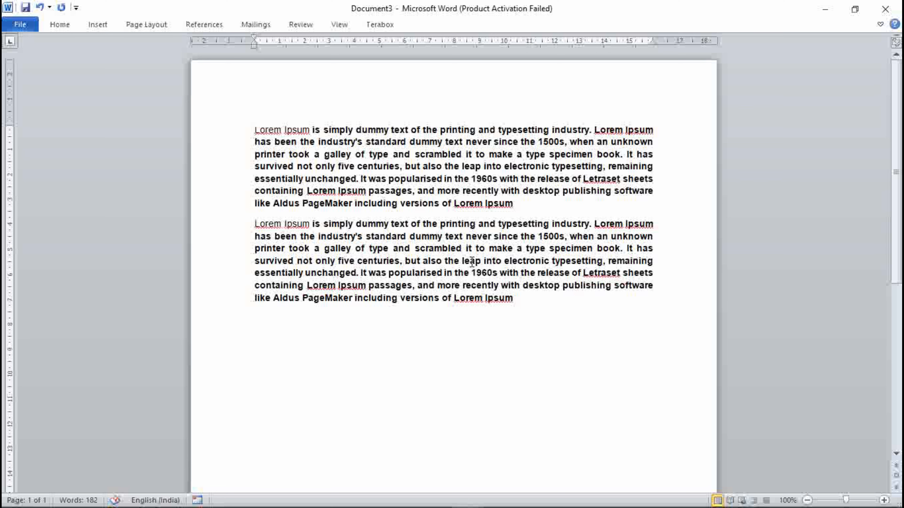
Check the Ctrl+K entry in the Control Shortcut Keys reference document and switch back to Document3
mouse_move(474, 497)
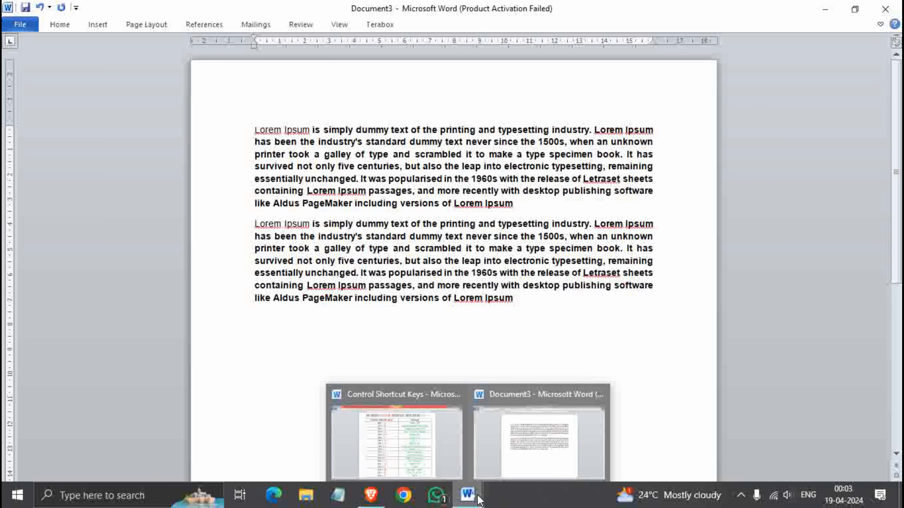
click(428, 446)
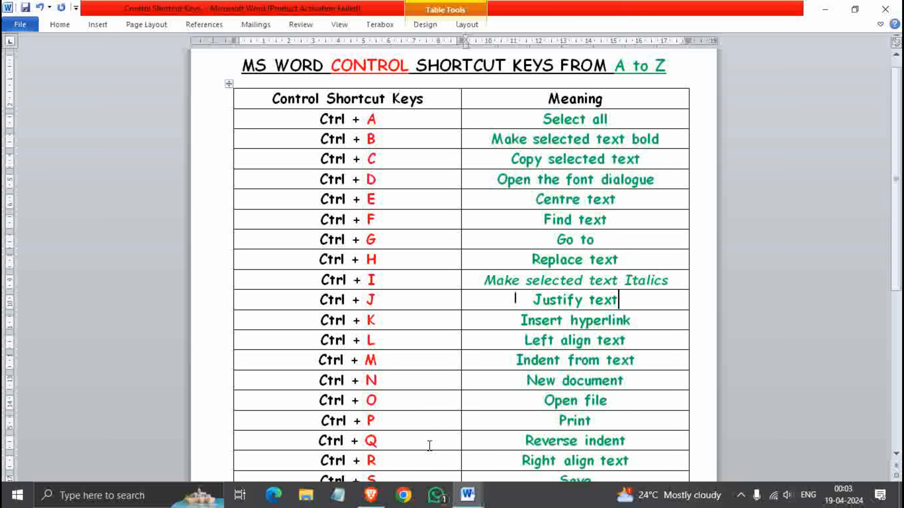
click(386, 322)
mouse_move(469, 494)
click(538, 439)
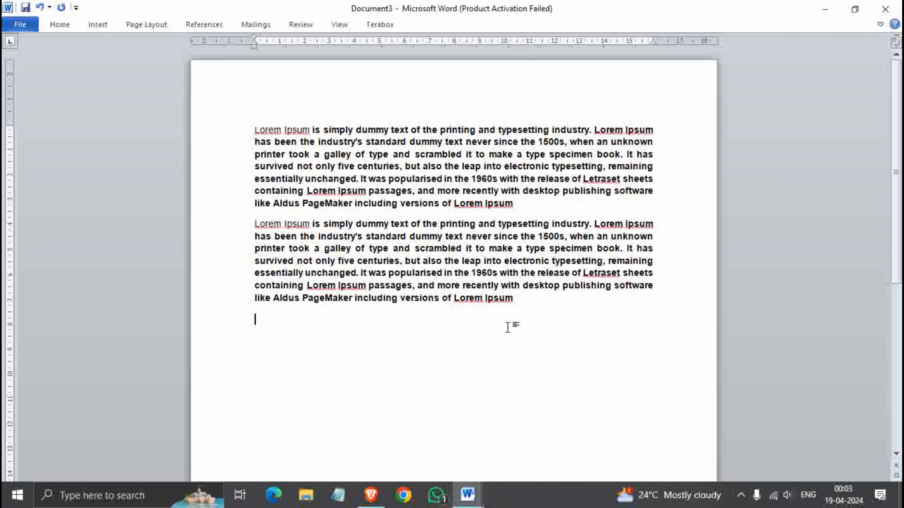
Insert a hyperlink below the text linking to the Chess shortcut on the OneDrive Desktop
click(448, 356)
key(ctrl+k)
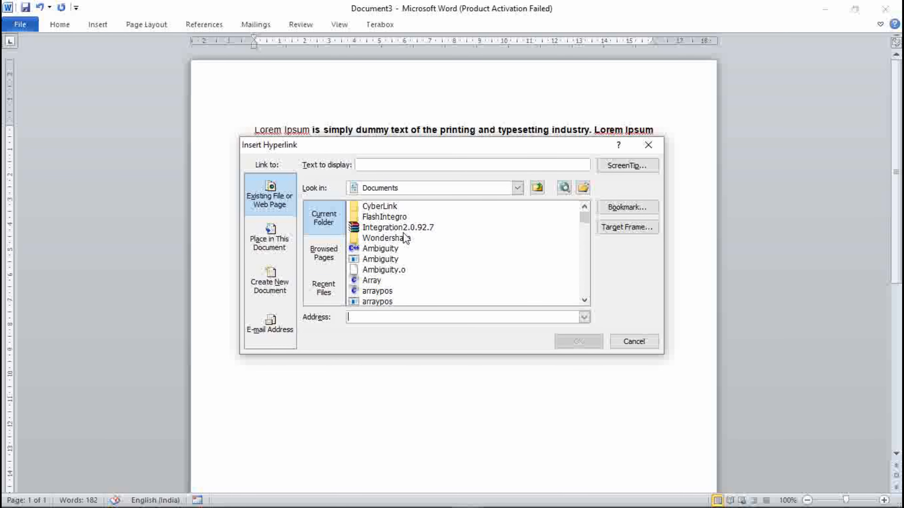
click(517, 188)
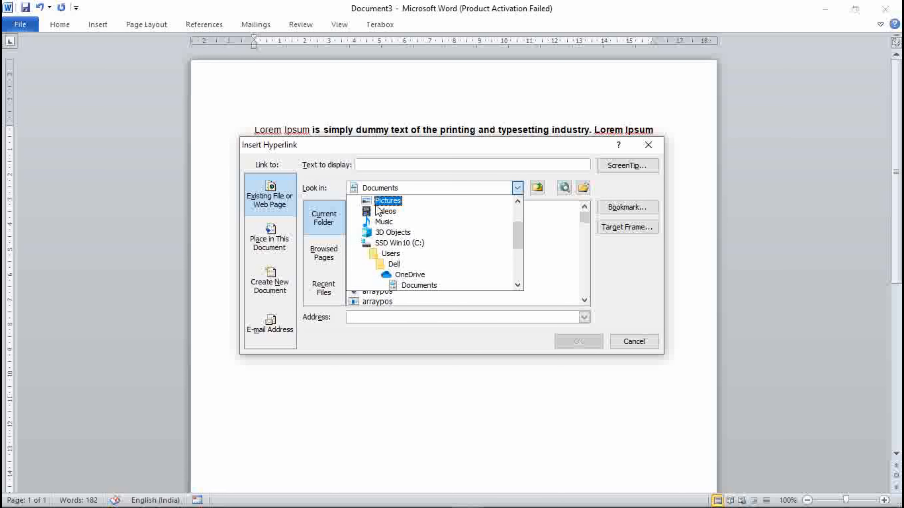
click(443, 200)
double_click(390, 259)
click(374, 228)
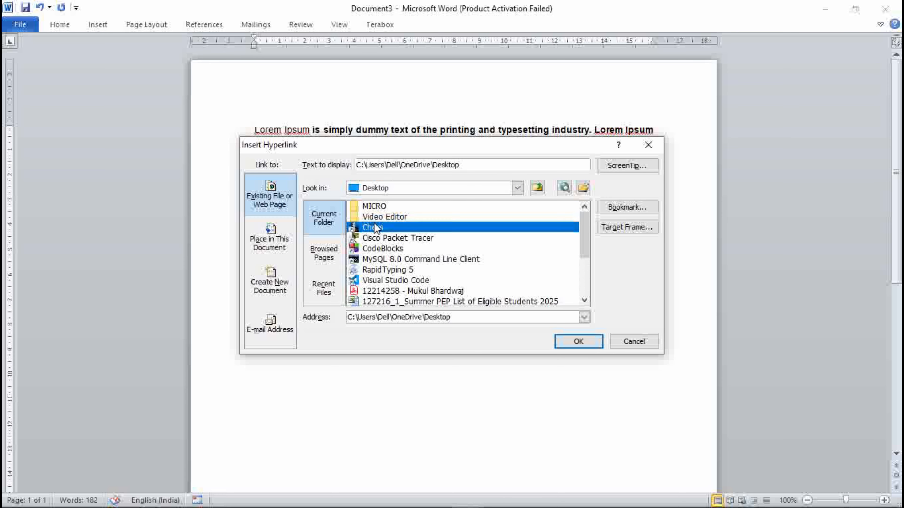
click(570, 342)
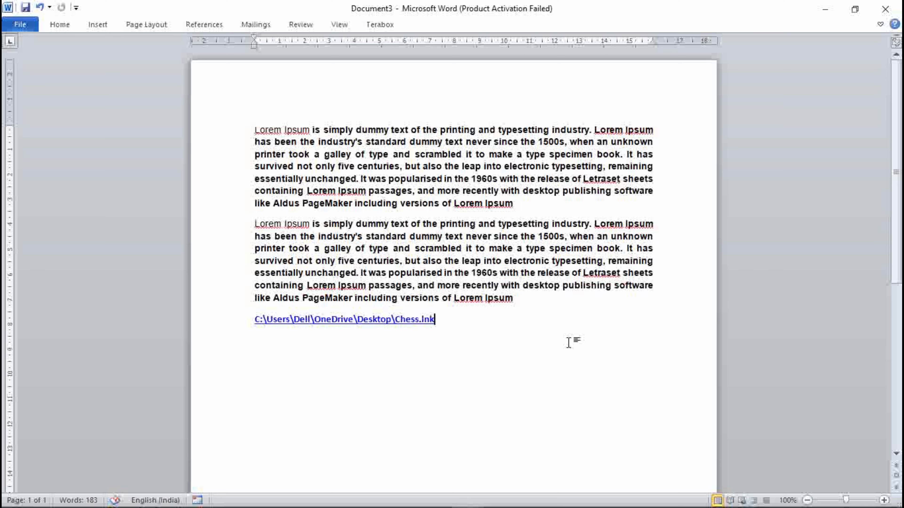
Switch to the Control Shortcut Keys document and left-align the "Left align text" cell
mouse_move(467, 495)
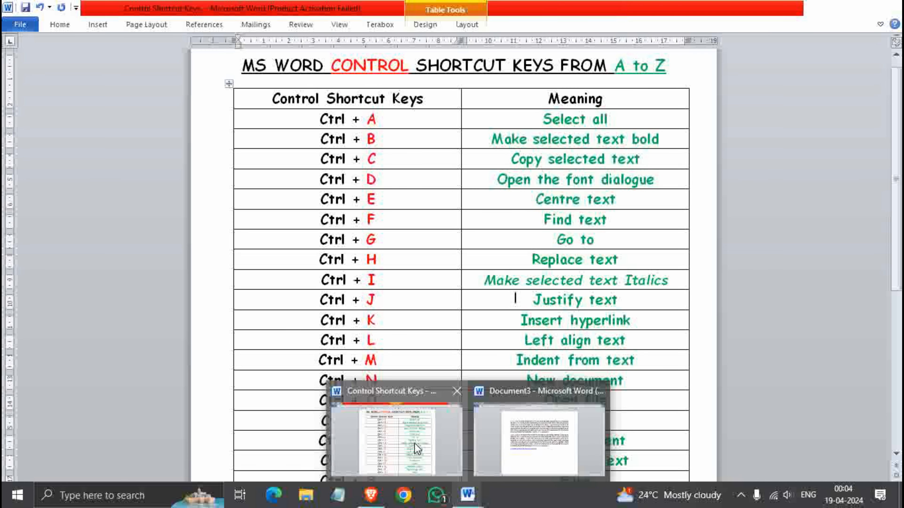
click(415, 443)
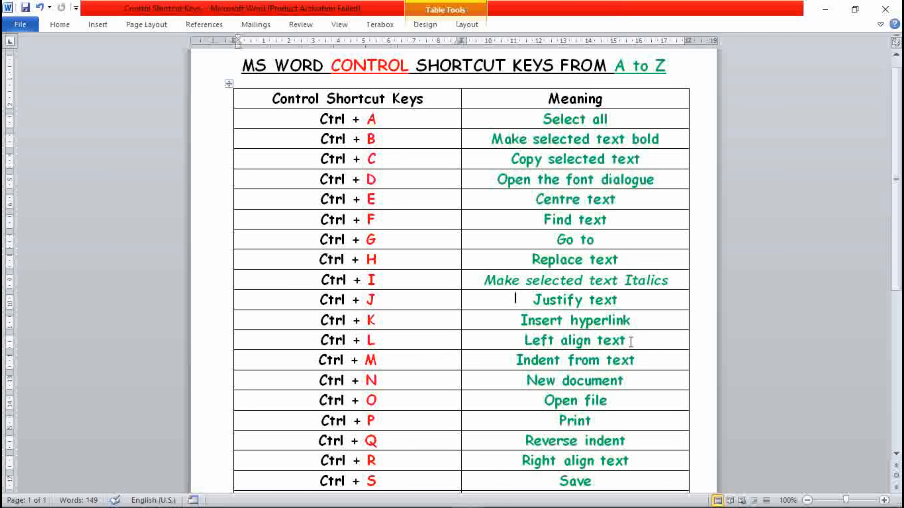
drag(630, 342, 534, 337)
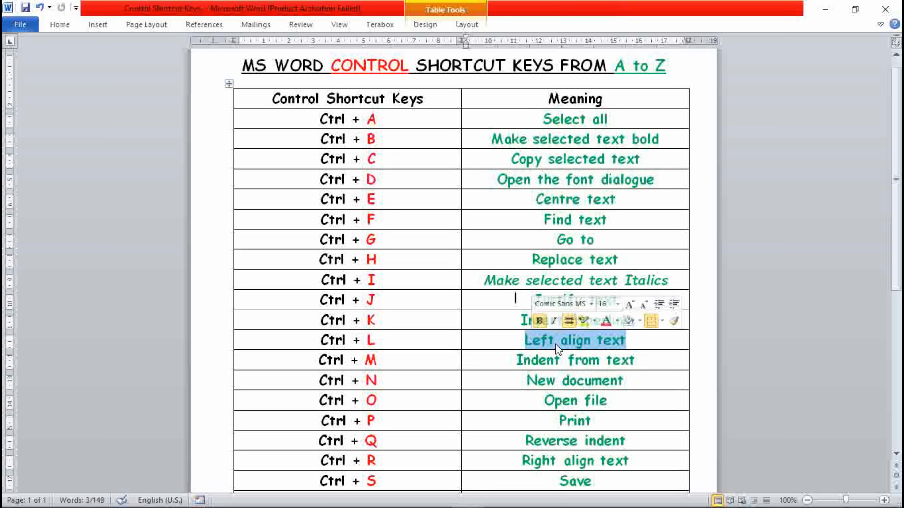
key(ctrl+l)
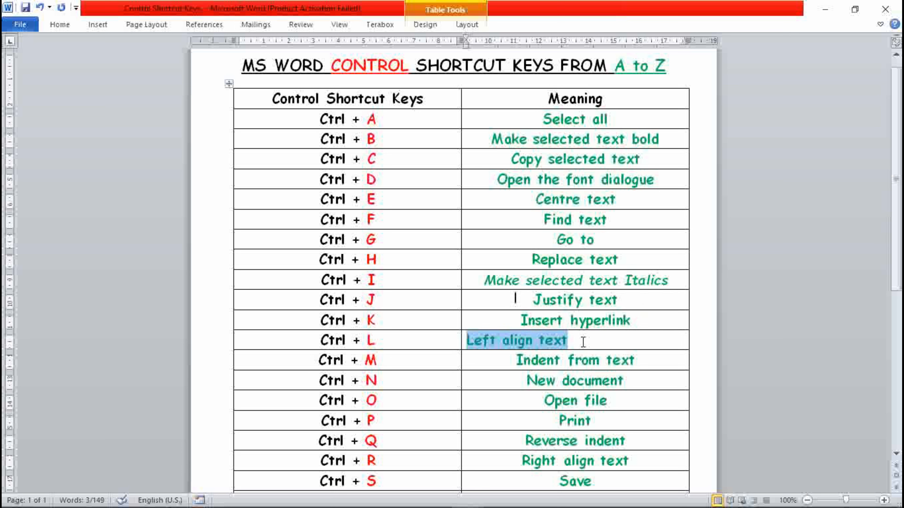
click(645, 363)
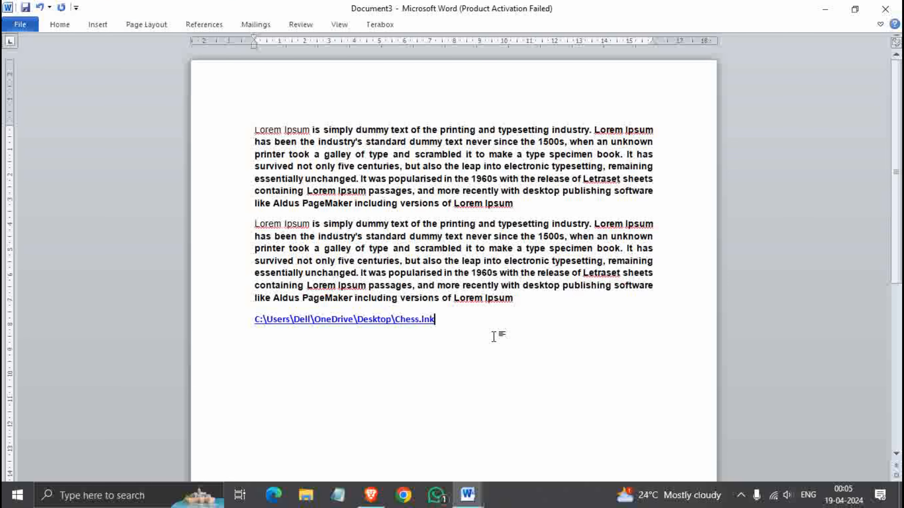
Increase the indent of the second Lorem Ipsum paragraph seven times
click(485, 298)
key(ctrl+m)
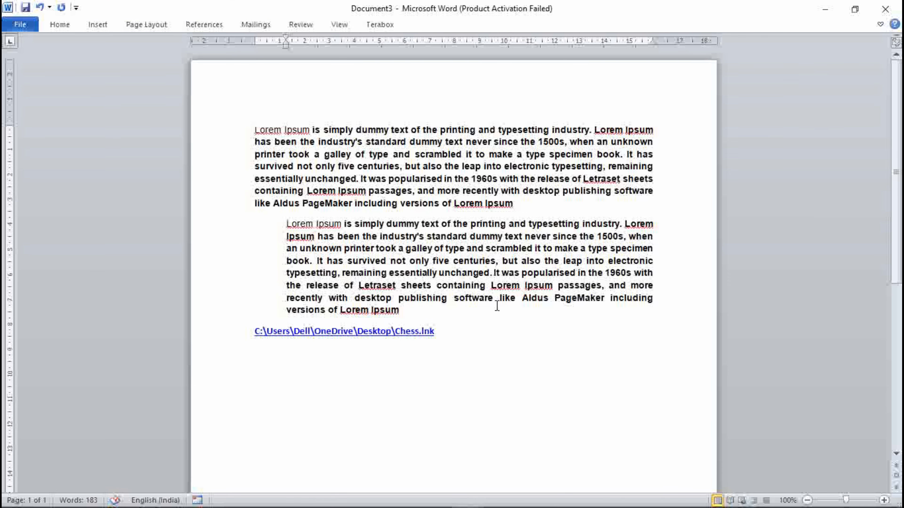
key(ctrl+m)
key(ctrl+m)
key(ctrl+m)
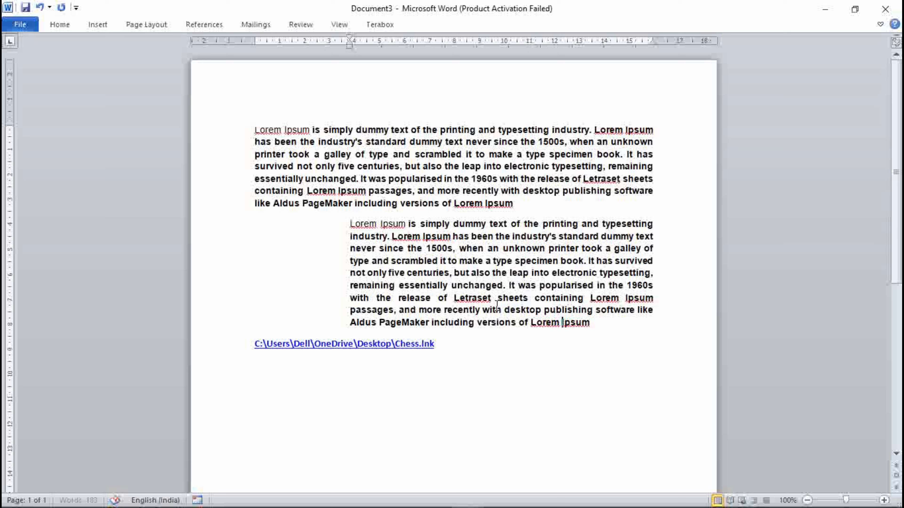
key(ctrl+m)
key(ctrl+m)
key(ctrl+m)
key(ctrl+m)
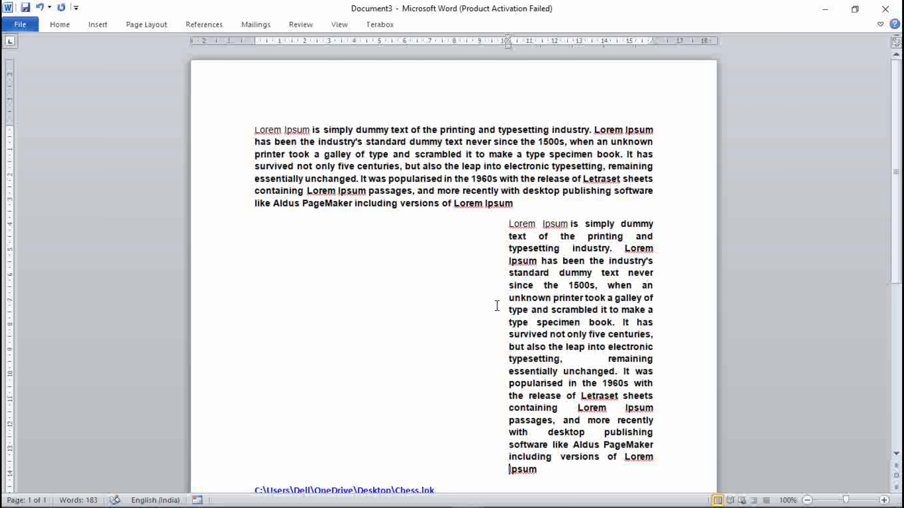
Increase the indent of the first Lorem Ipsum paragraph four times
click(516, 209)
key(ctrl+m)
key(ctrl+m)
key(ctrl+m)
key(ctrl+m)
key(ctrl+m)
key(ctrl+m)
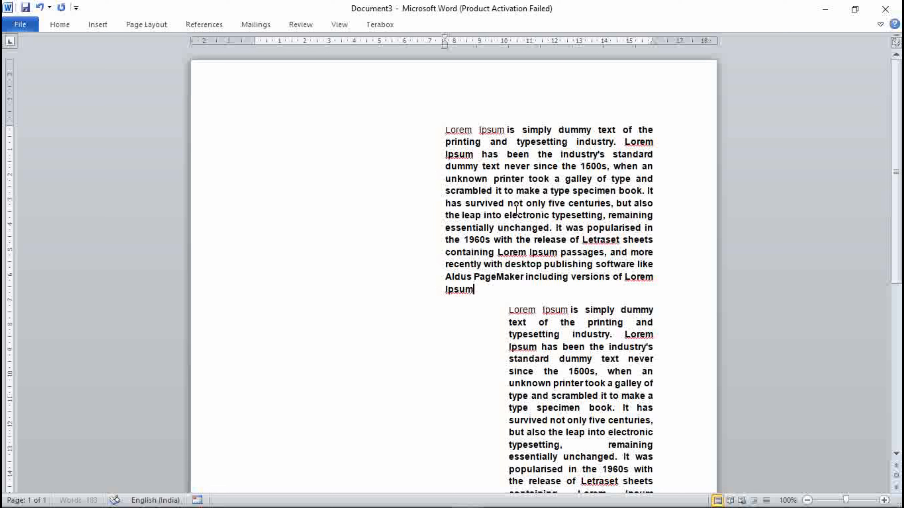
key(ctrl+m)
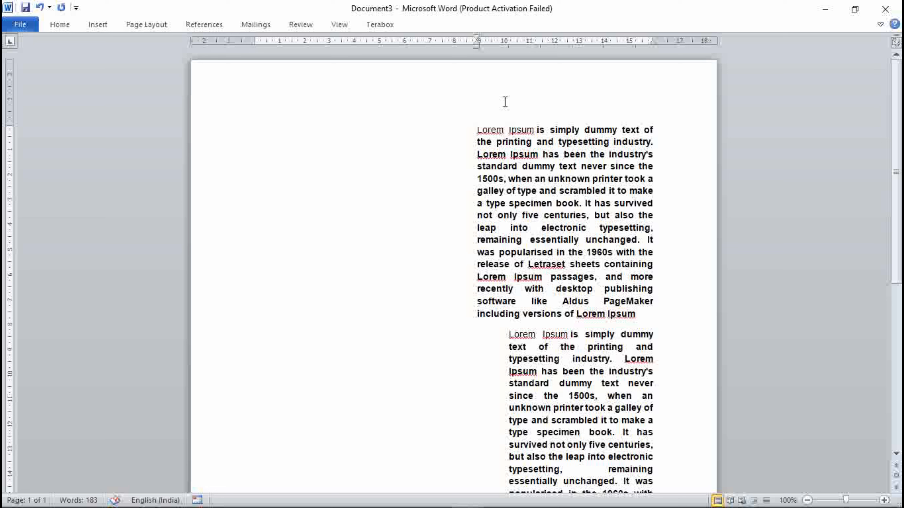
From the reference document, create a new blank document and minimize it
mouse_move(468, 495)
click(386, 429)
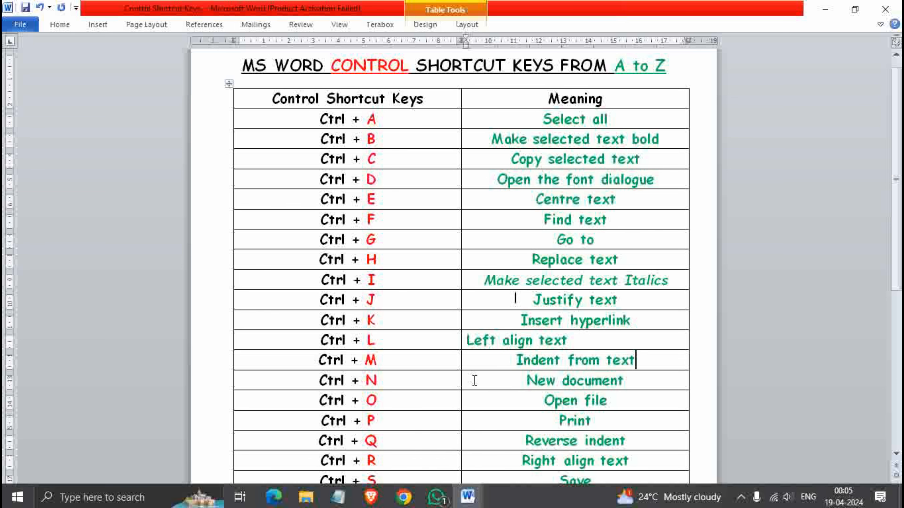
click(384, 381)
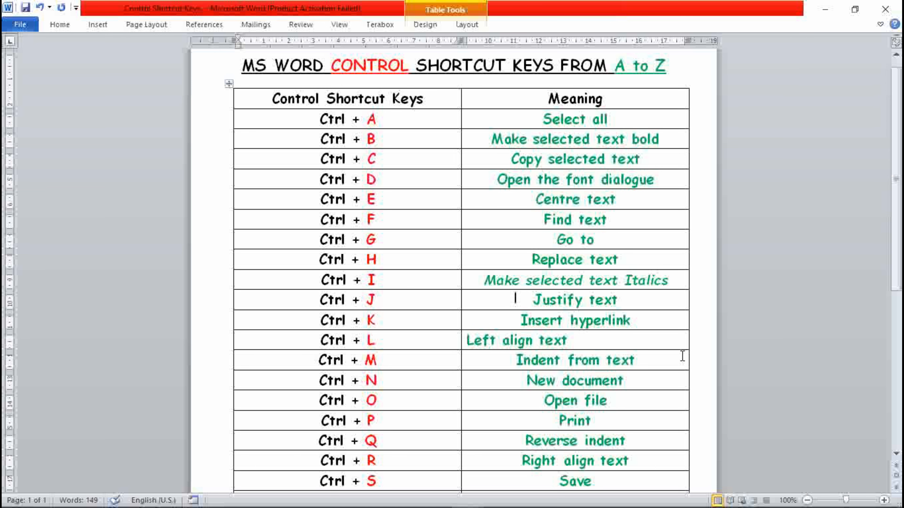
key(ctrl+n)
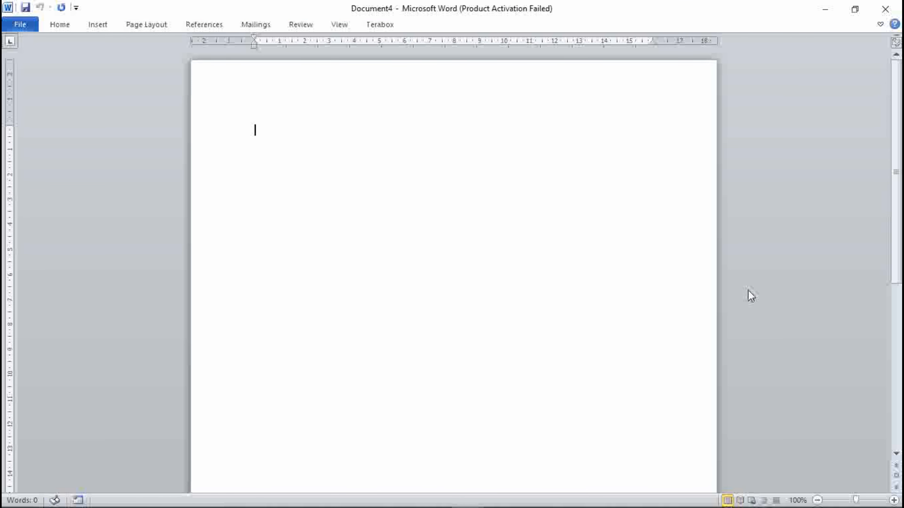
click(825, 9)
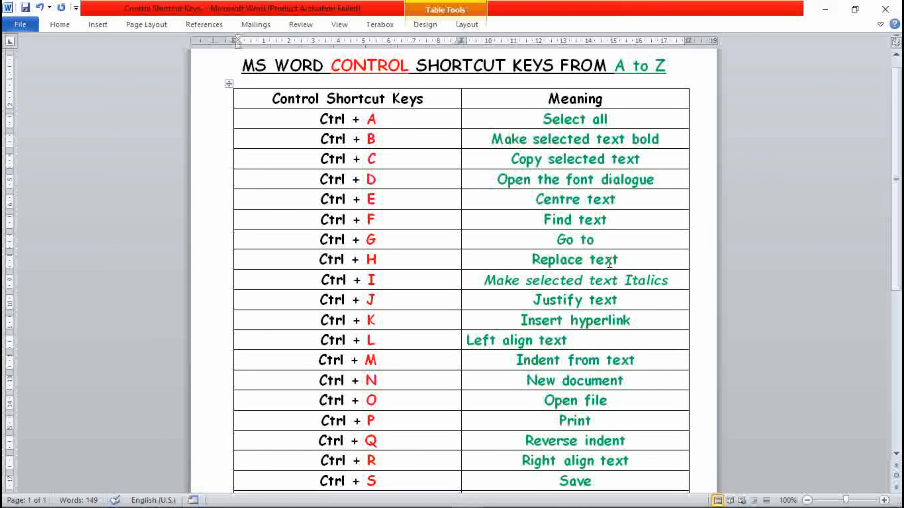
Open the Open file dialog from the reference document and close it
click(613, 402)
key(ctrl+o)
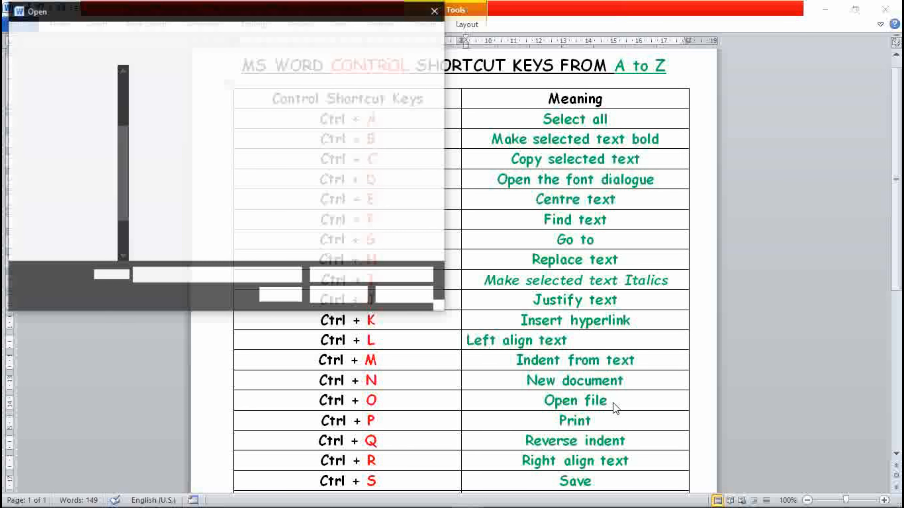
click(435, 8)
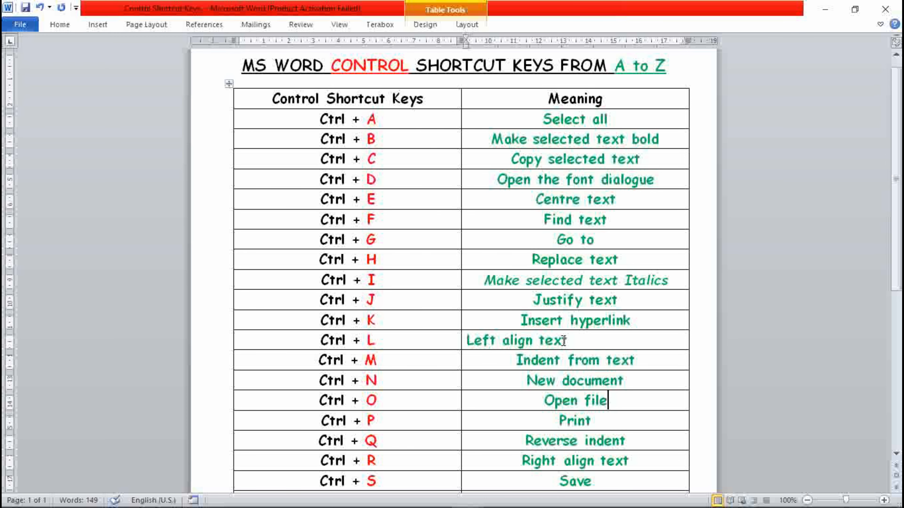
Open the print view of the reference document and leave it
scroll(563, 341, down, 3)
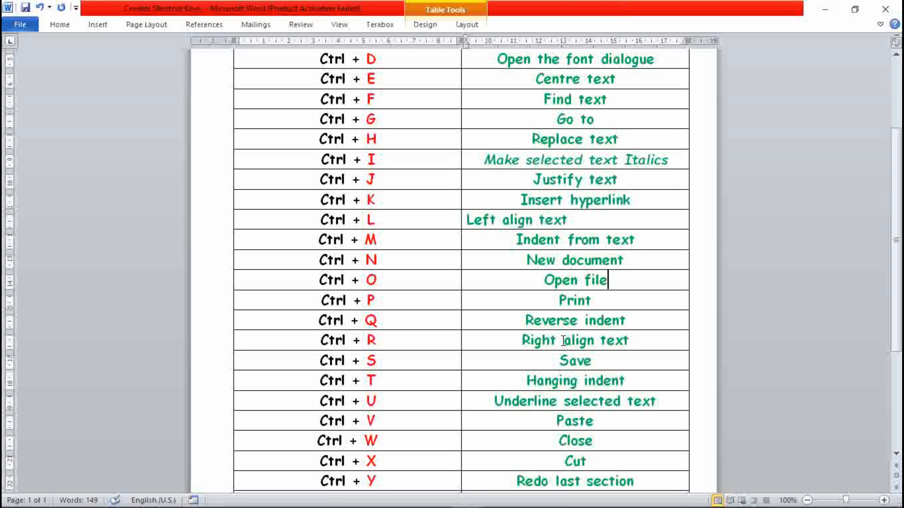
key(ctrl+p)
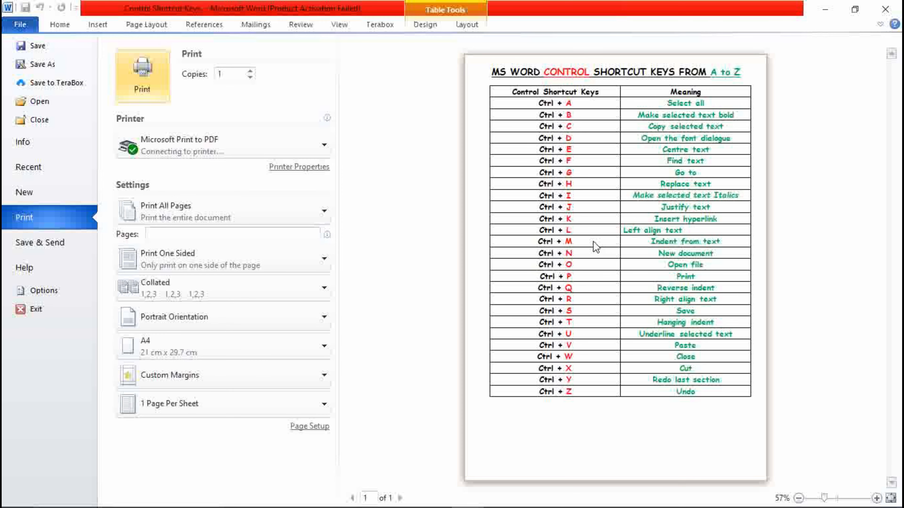
key(Escape)
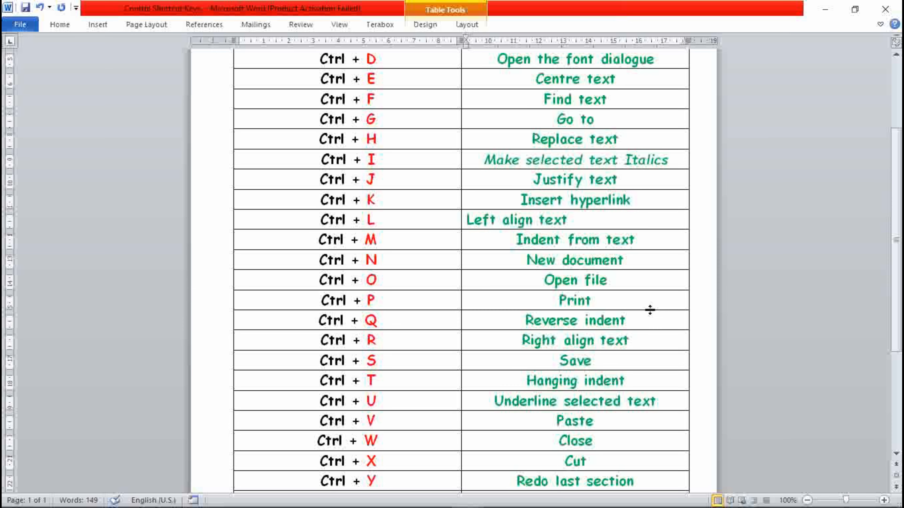
Switch to Document3 and reverse the indents of the first and second paragraphs
scroll(650, 310, down, 1)
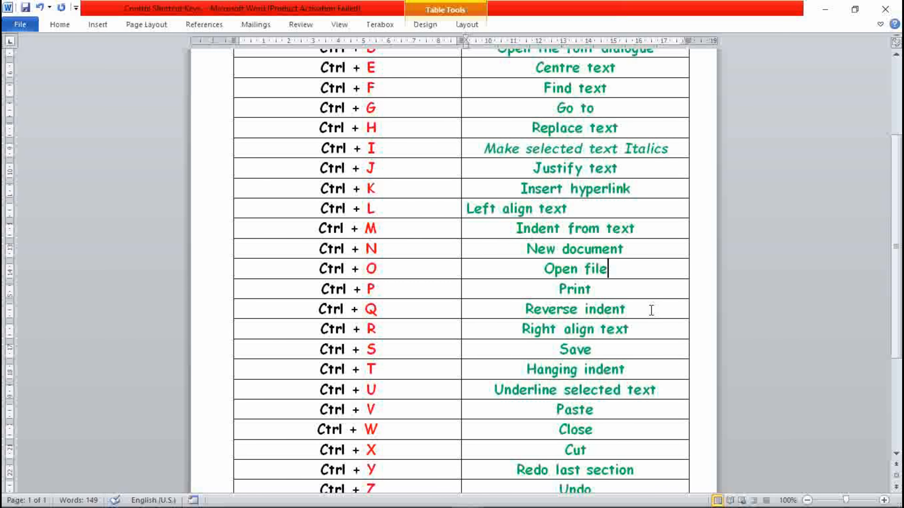
mouse_move(472, 506)
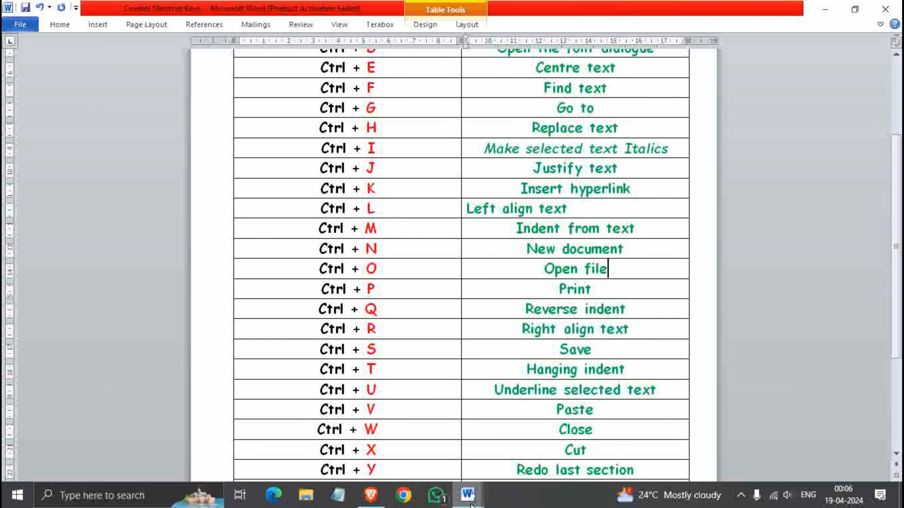
click(531, 441)
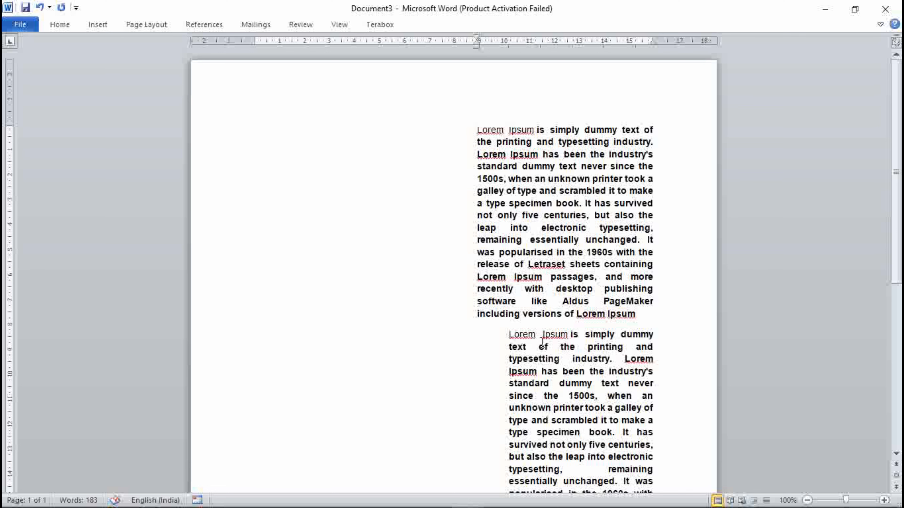
key(ctrl+q)
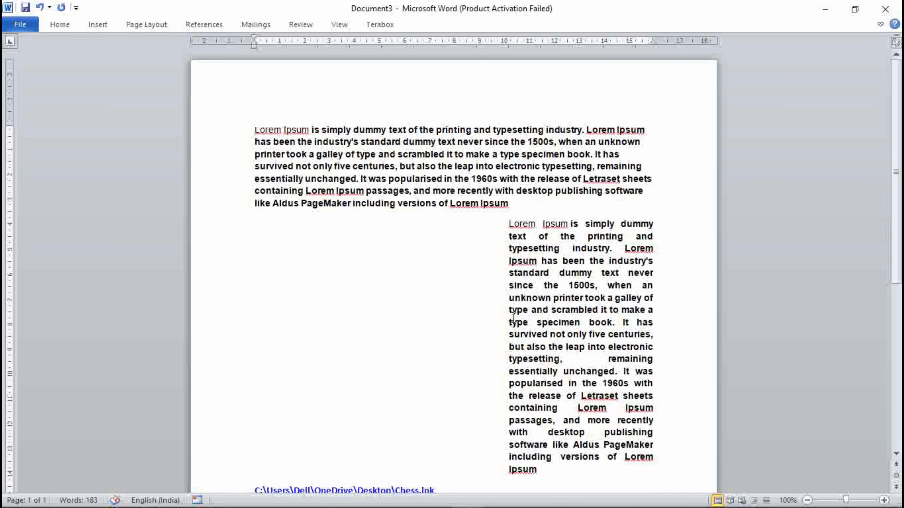
click(564, 336)
key(ctrl+q)
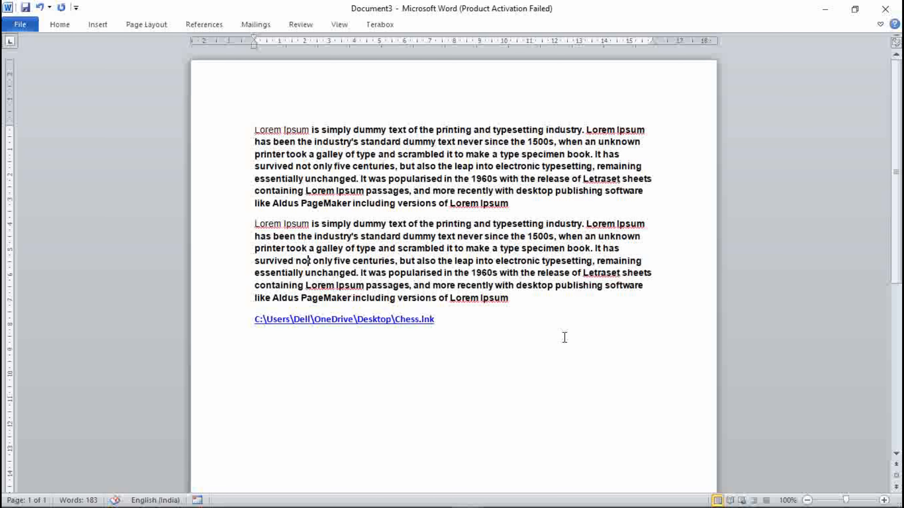
Switch to the reference document and right-align the "Right align text" cell in the shortcut table
mouse_move(470, 499)
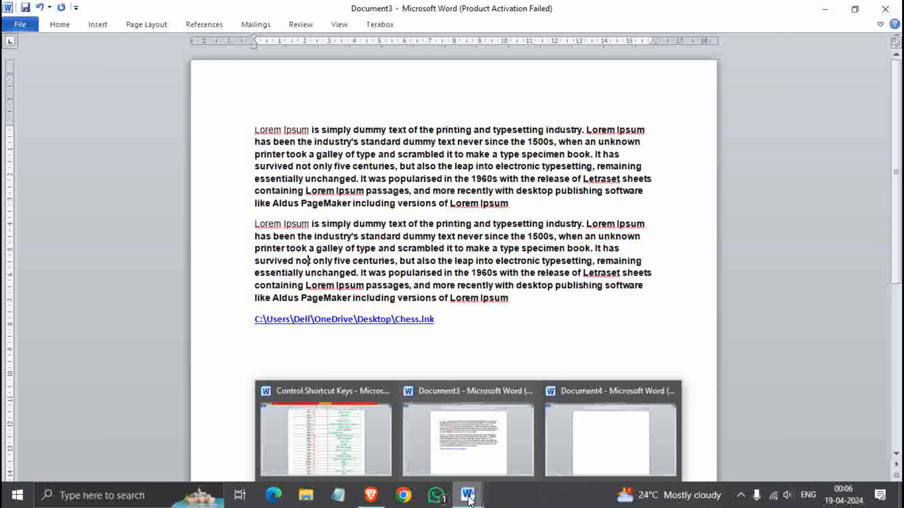
click(482, 354)
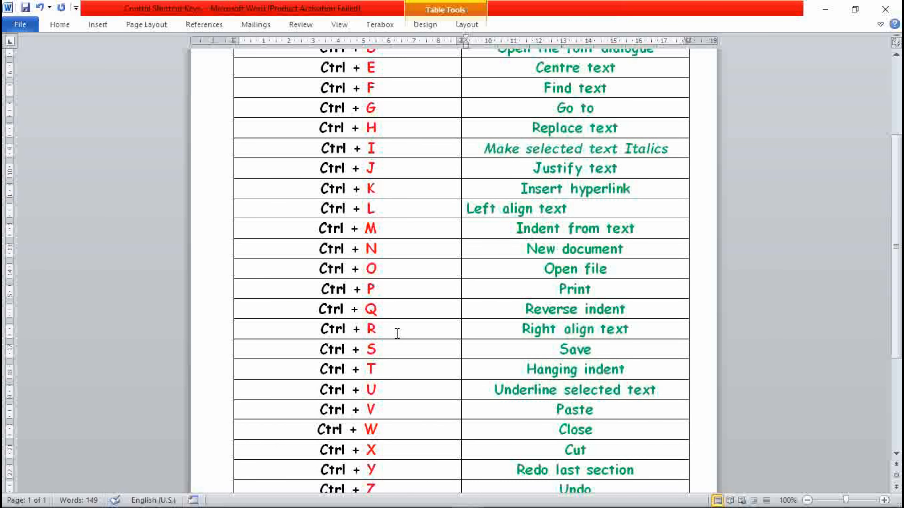
click(638, 329)
drag(638, 329, 522, 333)
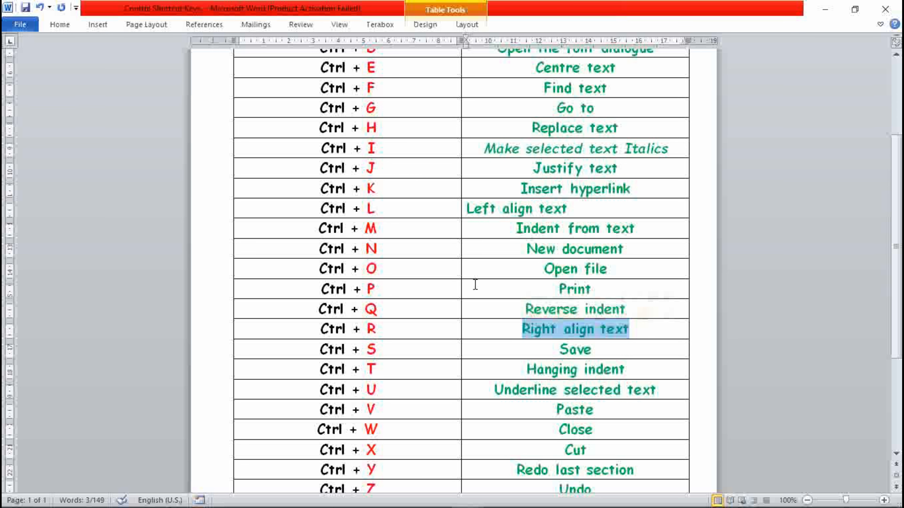
key(ctrl+r)
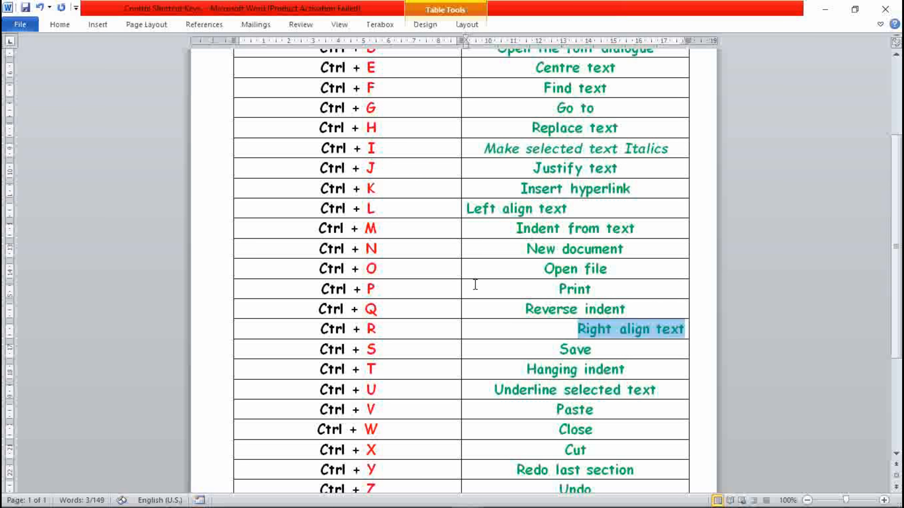
click(605, 346)
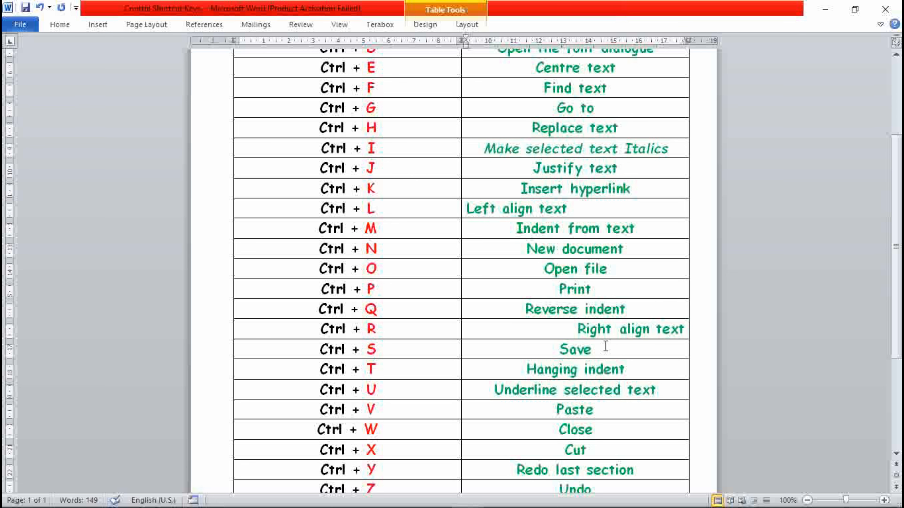
Save the reference document
scroll(606, 347, up, 5)
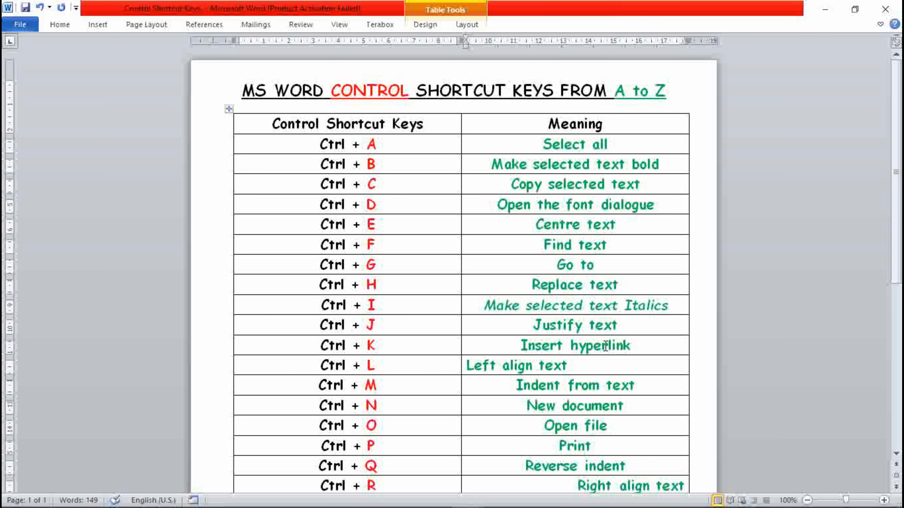
key(ctrl+s)
scroll(605, 347, down, 5)
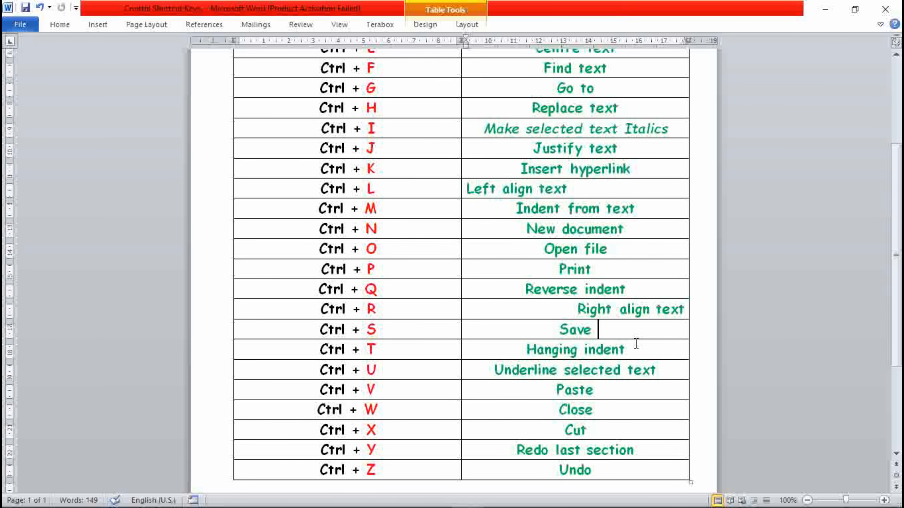
Switch to Document3, open its Save As dialog, and cancel it
mouse_move(474, 502)
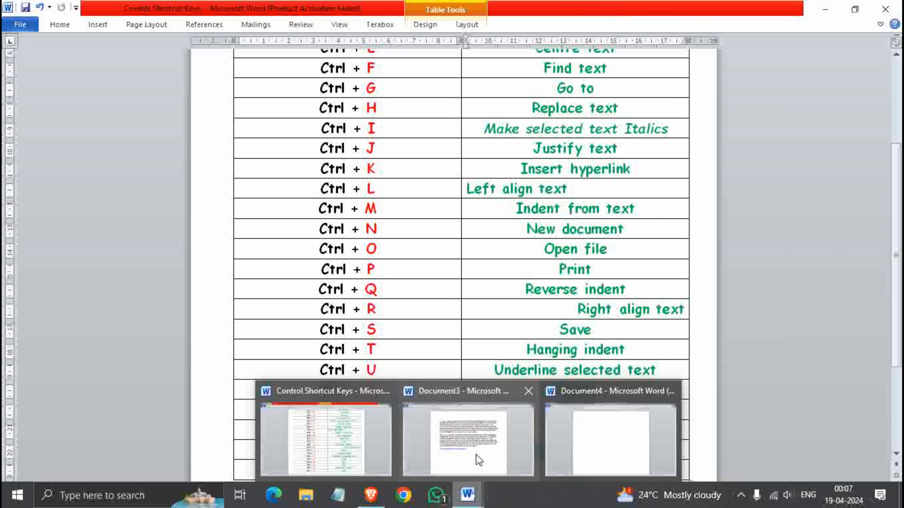
click(479, 451)
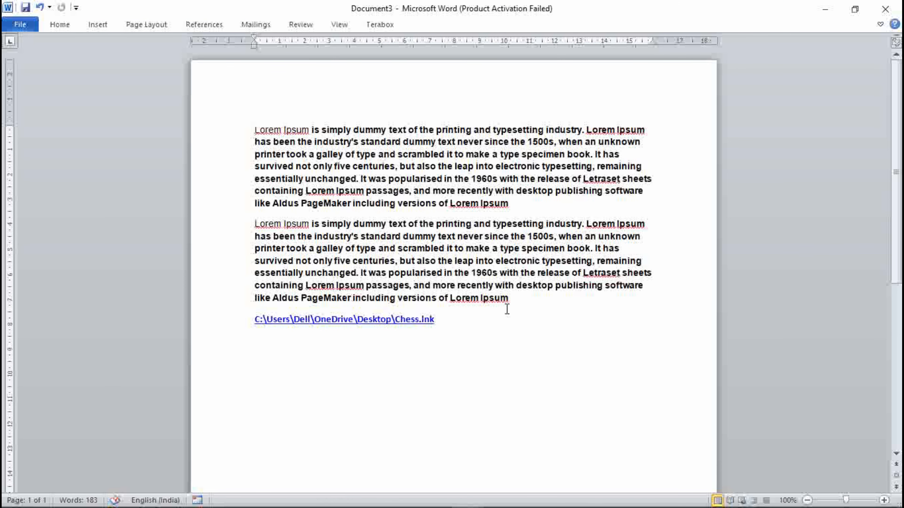
key(ctrl+s)
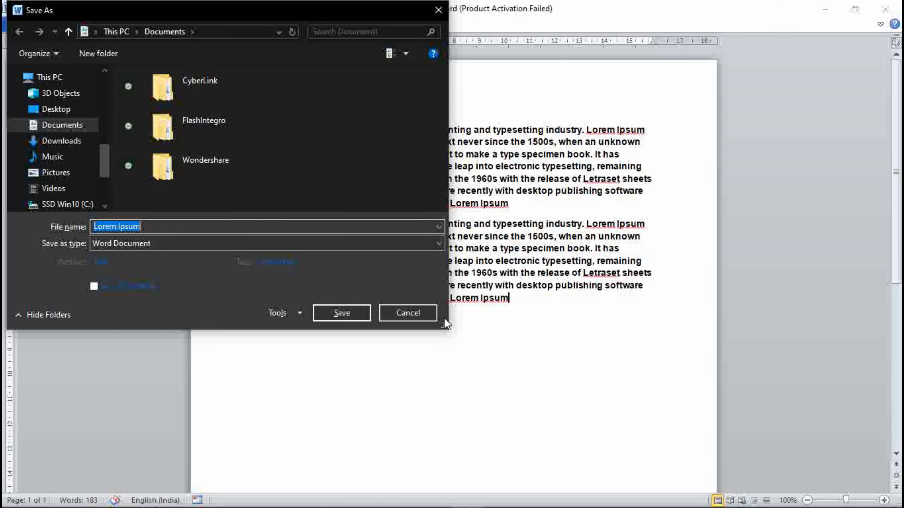
click(427, 315)
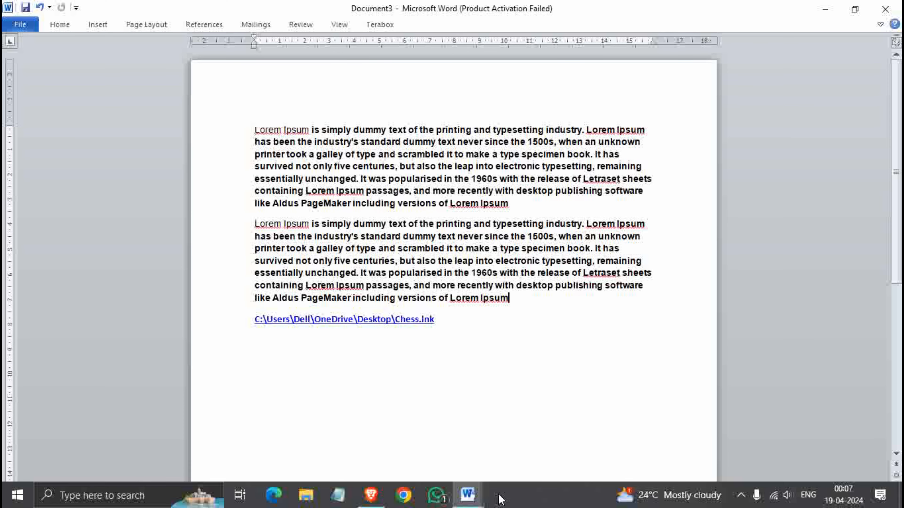
Check the table in the reference document, then in Document3 add two blank lines below the link and indent three times
mouse_move(468, 495)
click(349, 435)
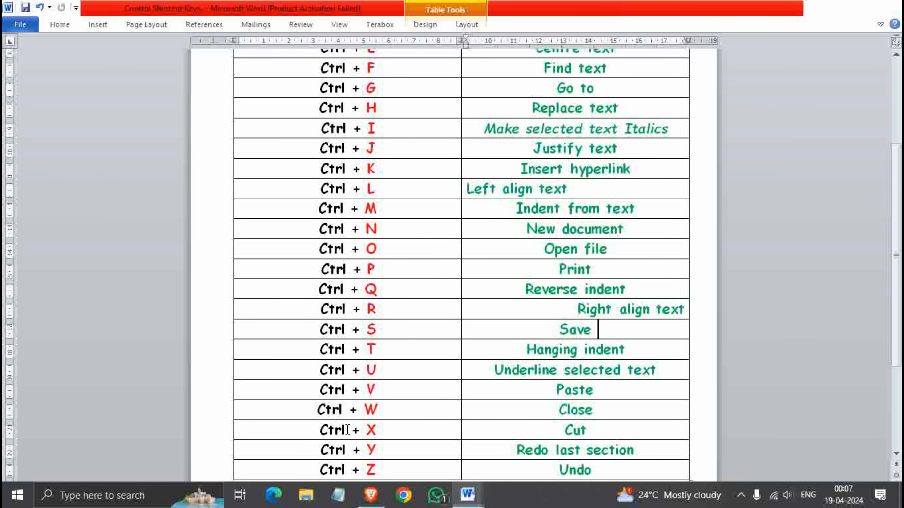
scroll(539, 356, down, 2)
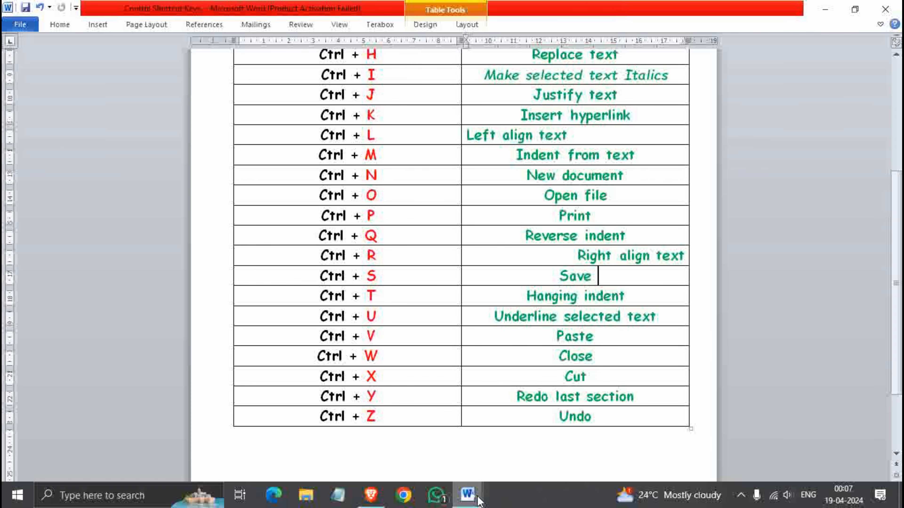
mouse_move(478, 500)
click(455, 454)
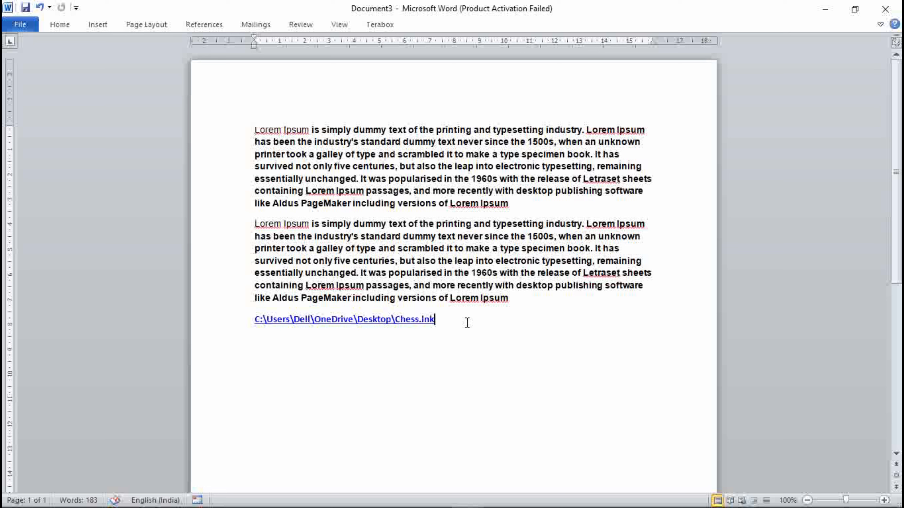
key(Return)
key(Return)
key(ctrl+m)
key(ctrl+m)
key(ctrl+m)
key(ctrl+m)
key(ctrl+m)
Type a name followed by a long run of the letter m in the indented paragraph
text(Muk)
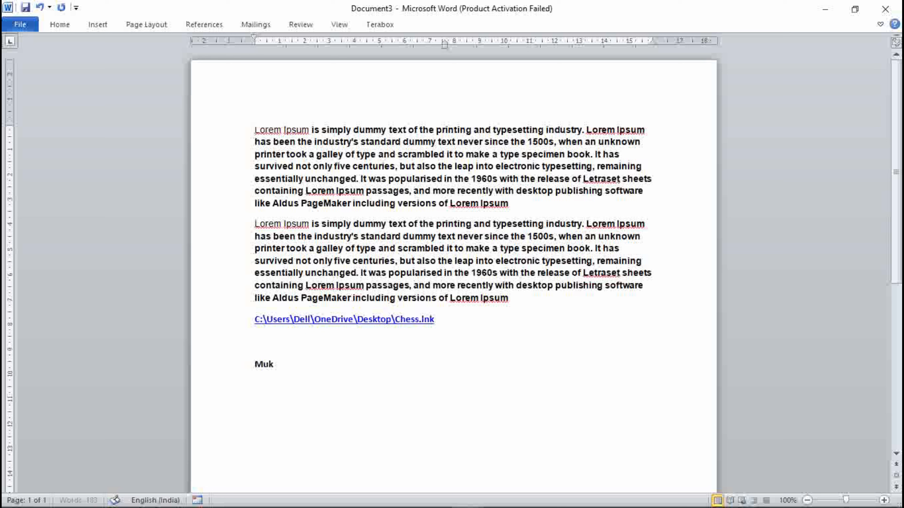
text(ulmmmmmmmmmmmmmmmmmmmmmmmmmmmmmmmmmmmmmmmmmmmmmmmmmmmmmmmmmmmm)
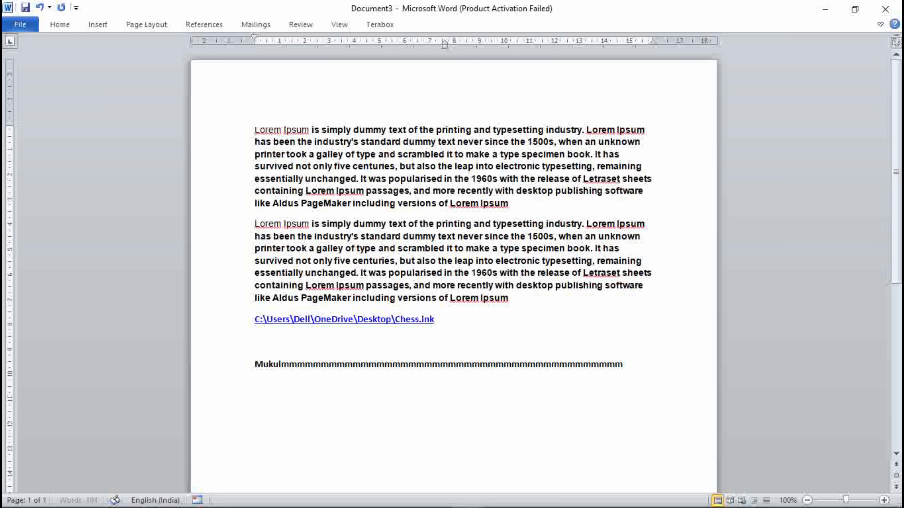
text(mmmmmmmmmmmmmm)
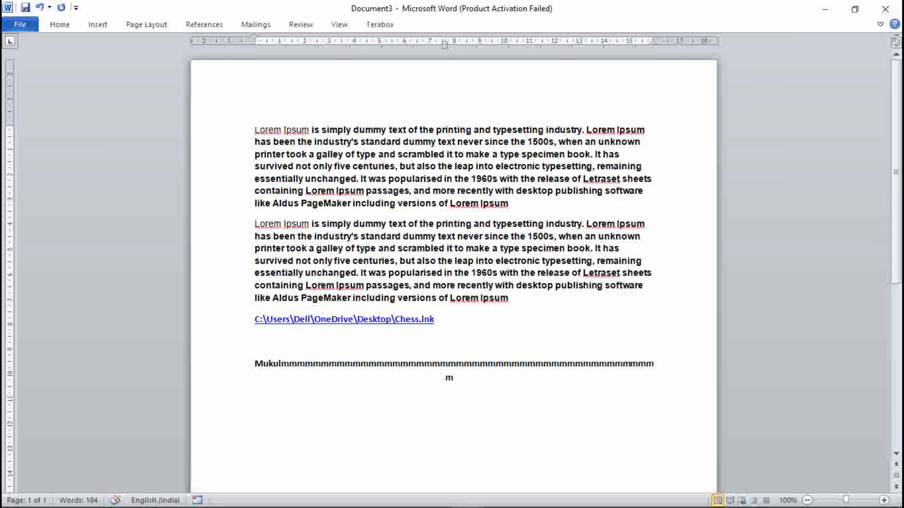
key(BackSpace)
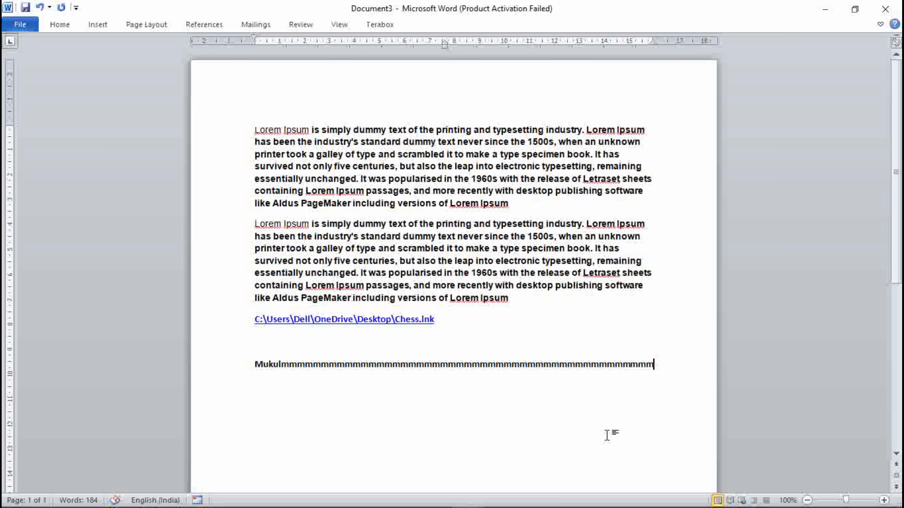
text(m)
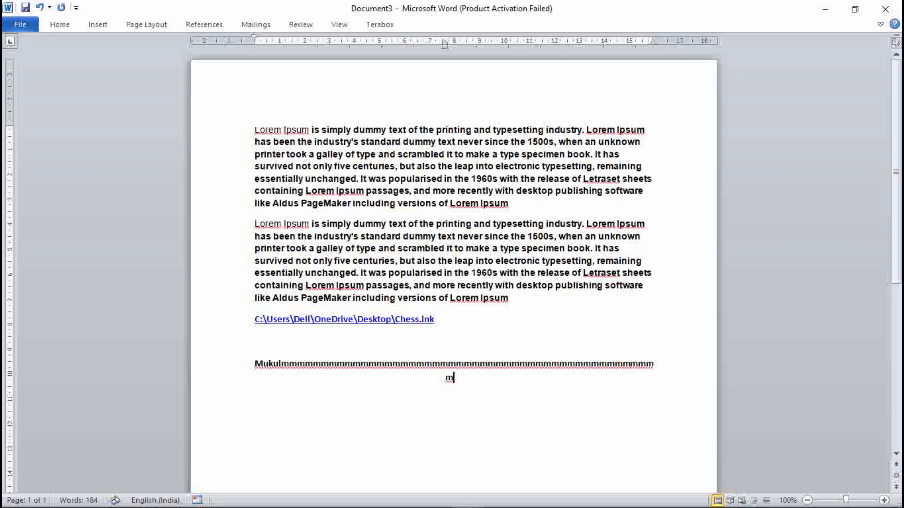
text(mmmmmmmmmmmmm)
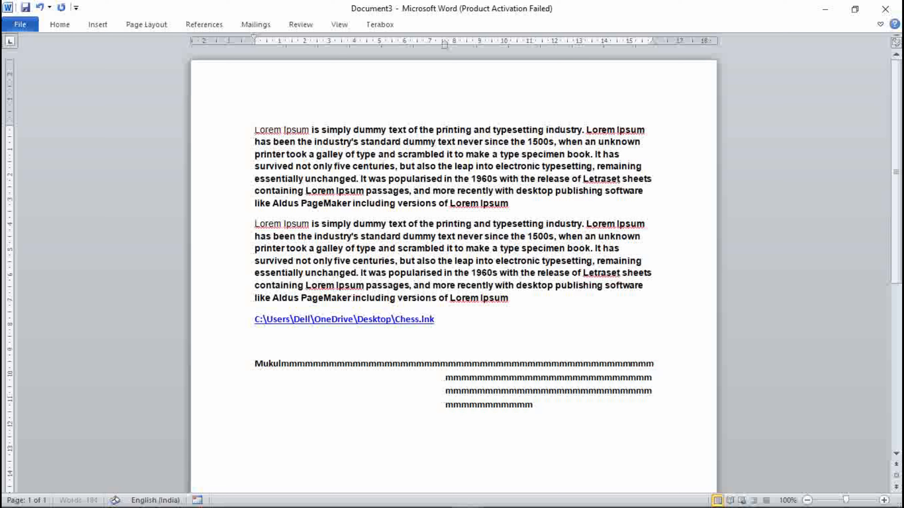
text(mmmmmmmmmmmmmmmmmmmmmmmmmmmmmmmmmmmmmmmmmmmmmmmmmmmmmmmmmmmmmmmmmmmmmmmmmmmmmmmmmmmmmmmmmmmmmmmmmmmmmmmmmmmmmmmmmmmmmmmmmmmmmmmmmmmmmmmmmmmmmmmmmmmm)
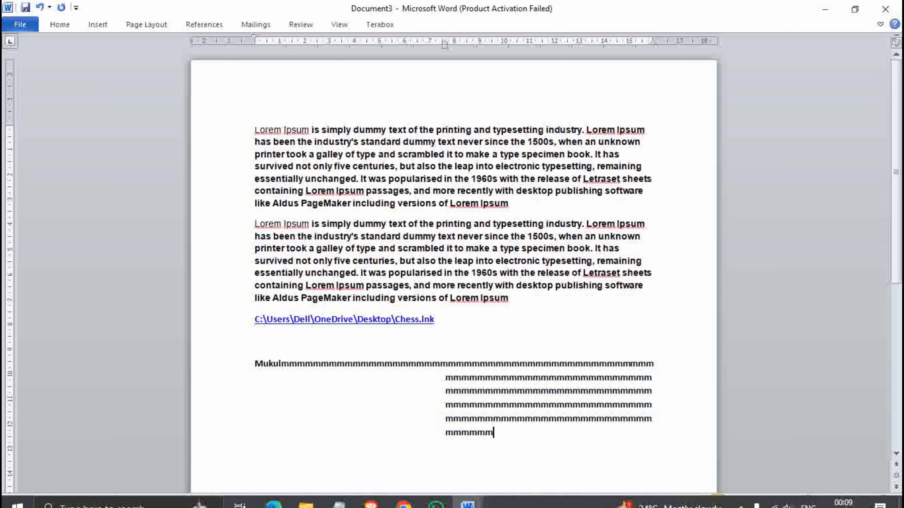
In the reference document, underline the "Underline selected text" cell
click(467, 495)
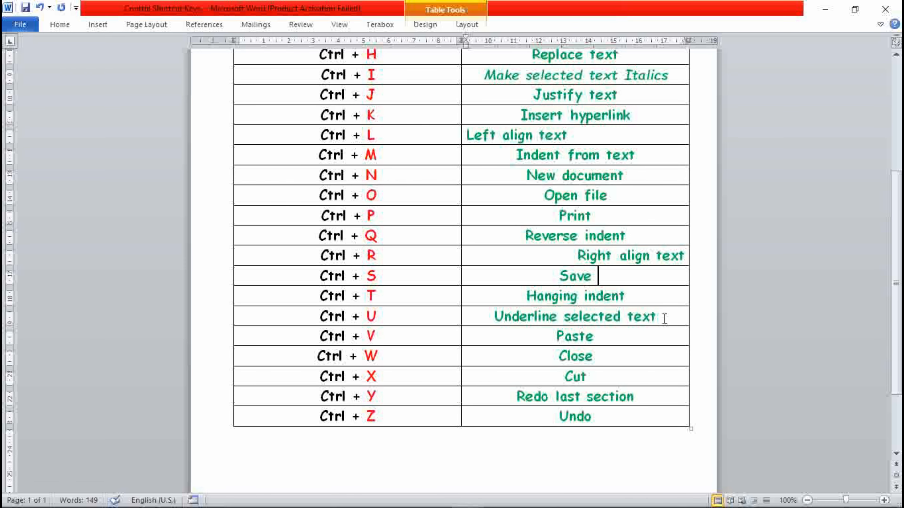
drag(664, 318, 513, 322)
key(ctrl+u)
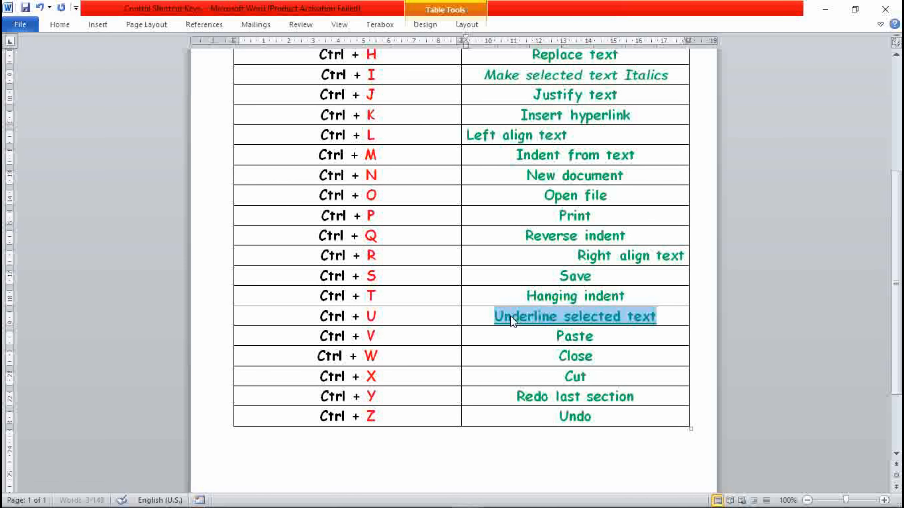
click(671, 319)
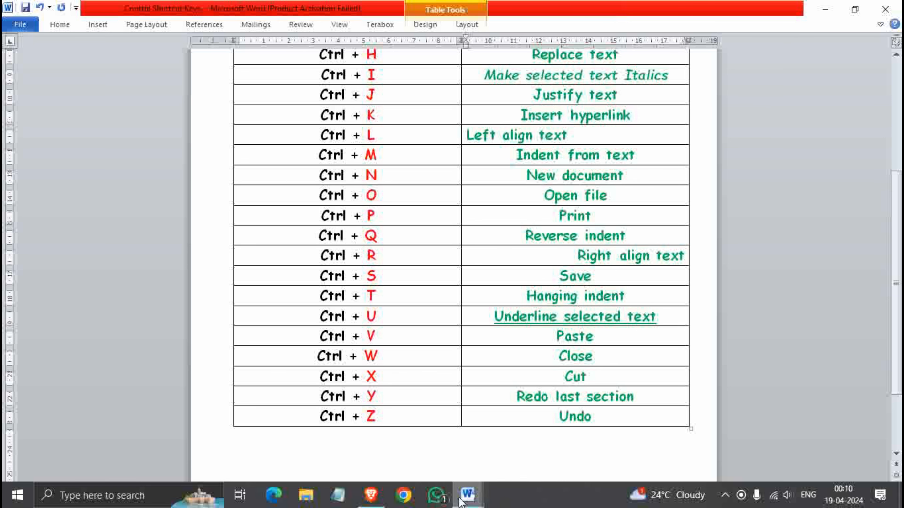
In Document3, select the second Lorem Ipsum paragraph and paste it at the end of the document
mouse_move(461, 502)
click(468, 438)
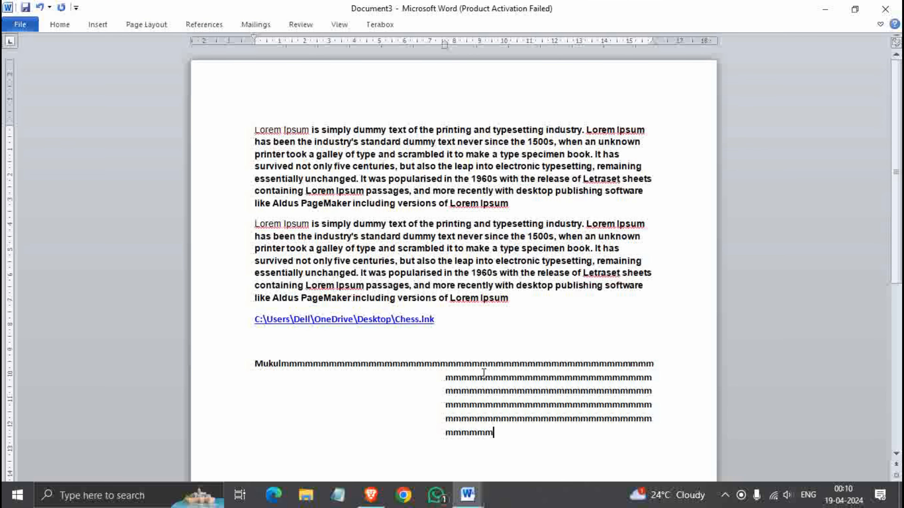
scroll(482, 374, down, 3)
scroll(491, 306, up, 3)
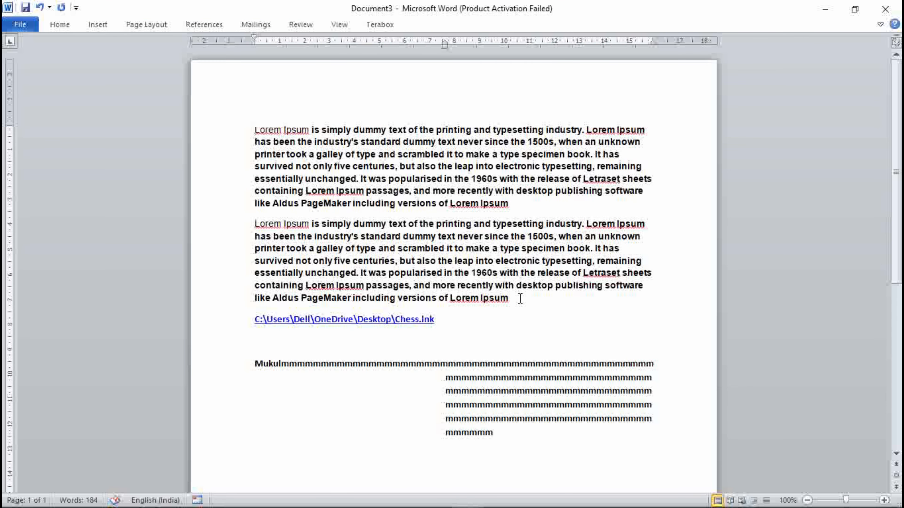
drag(519, 300, 263, 226)
key(ctrl+c)
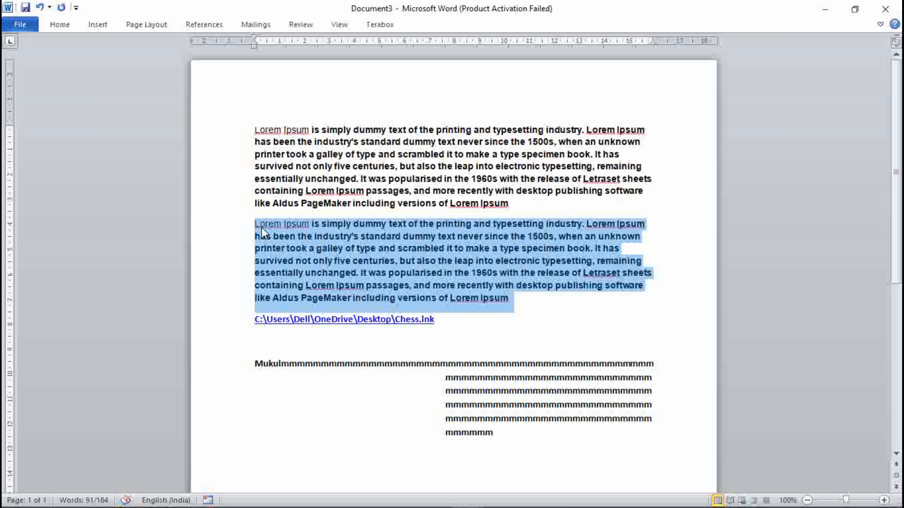
scroll(353, 314, down, 2)
click(503, 377)
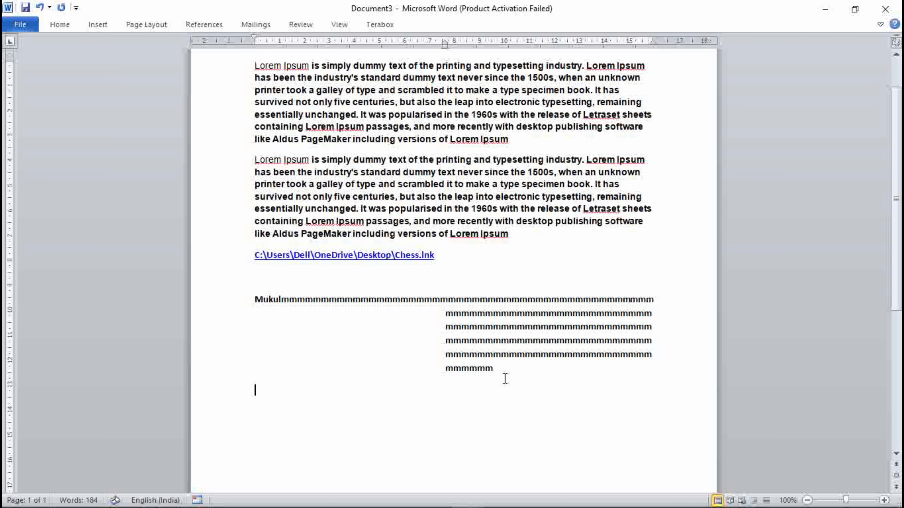
key(ctrl+v)
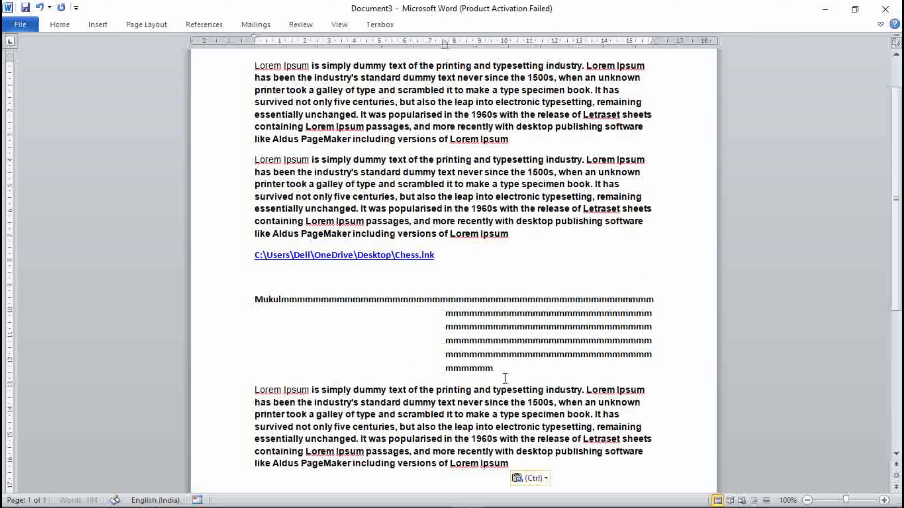
Close Document3 without saving changes
scroll(505, 378, down, 3)
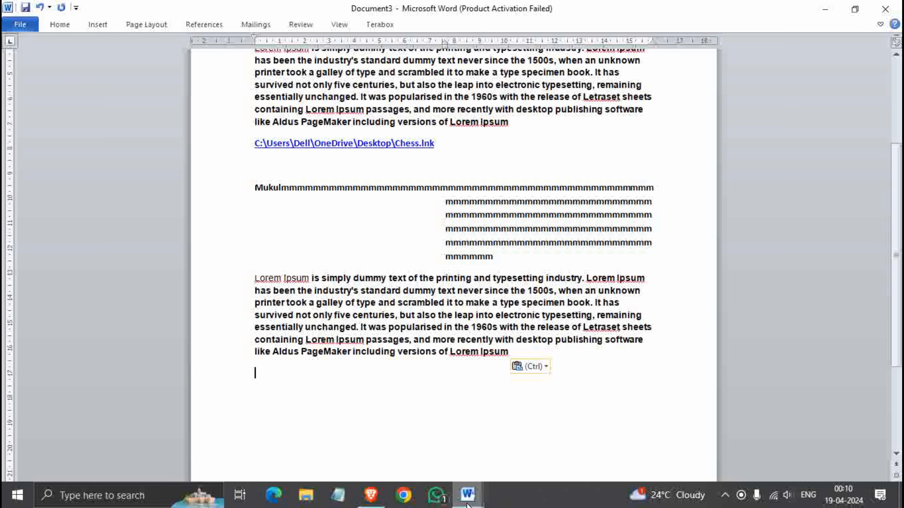
mouse_move(467, 502)
click(398, 438)
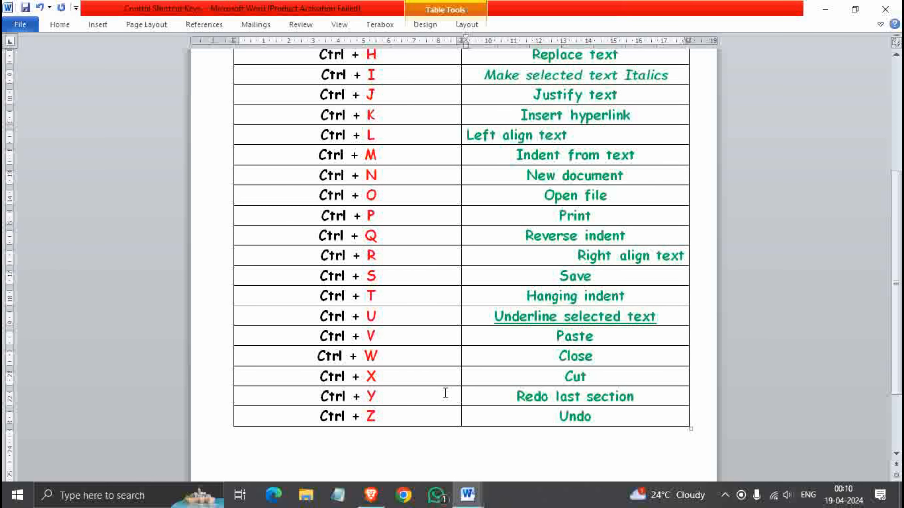
click(389, 357)
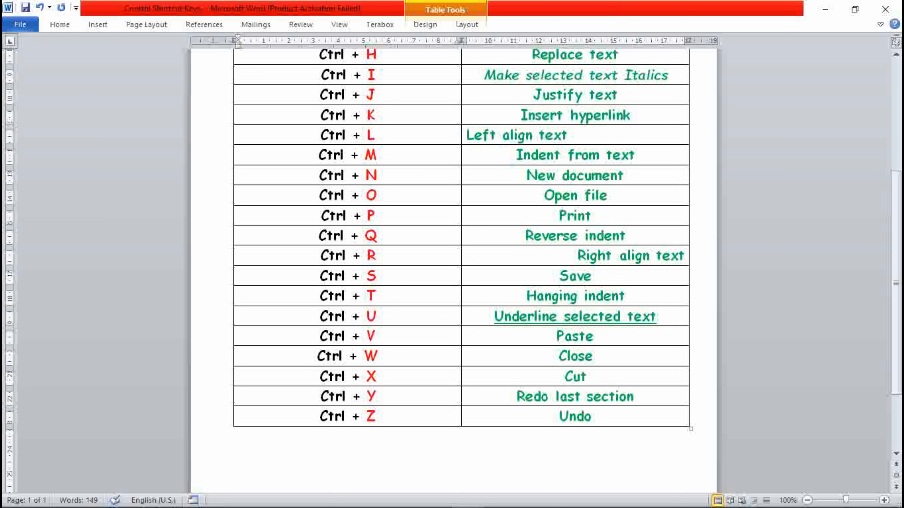
key(alt+Tab)
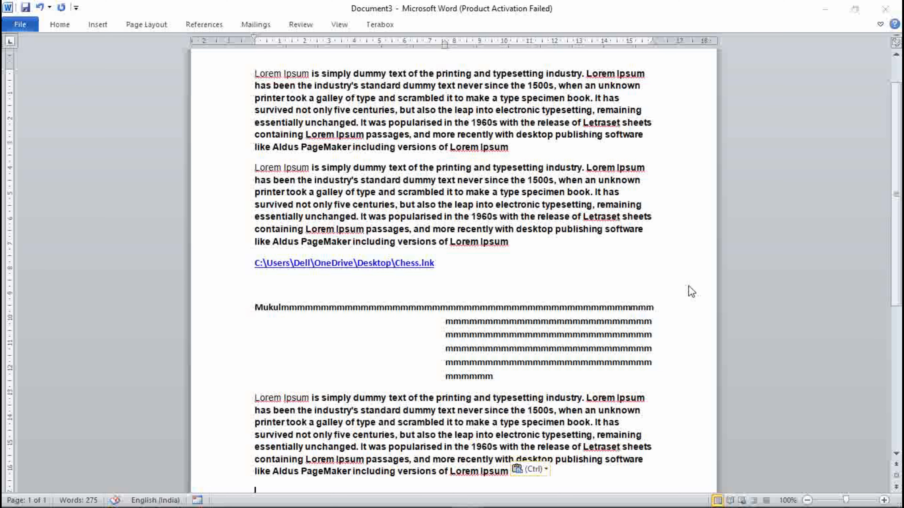
key(ctrl+w)
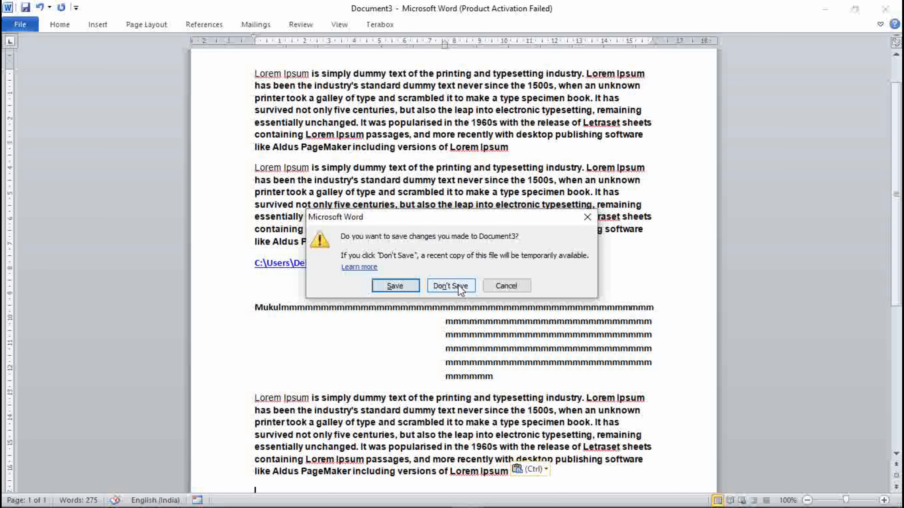
click(443, 286)
scroll(570, 344, up, 3)
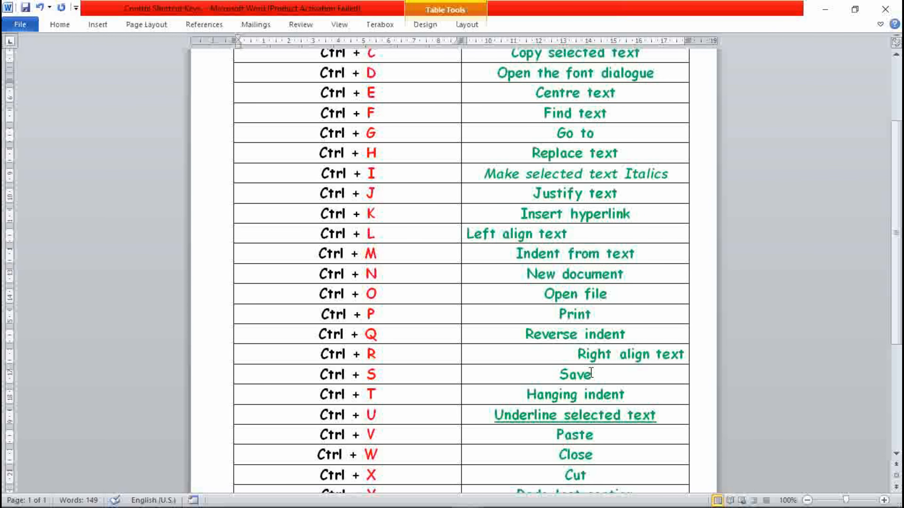
scroll(569, 344, down, 2)
mouse_move(474, 498)
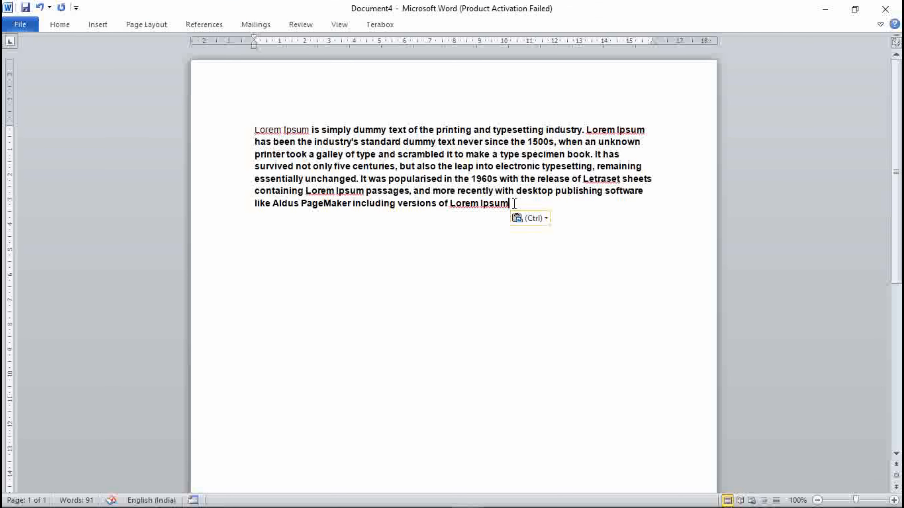
Cut the sentence "like Aldus PageMaker including versions of Lorem Ipsum" and paste it two lines below the paragraph
drag(509, 204, 256, 208)
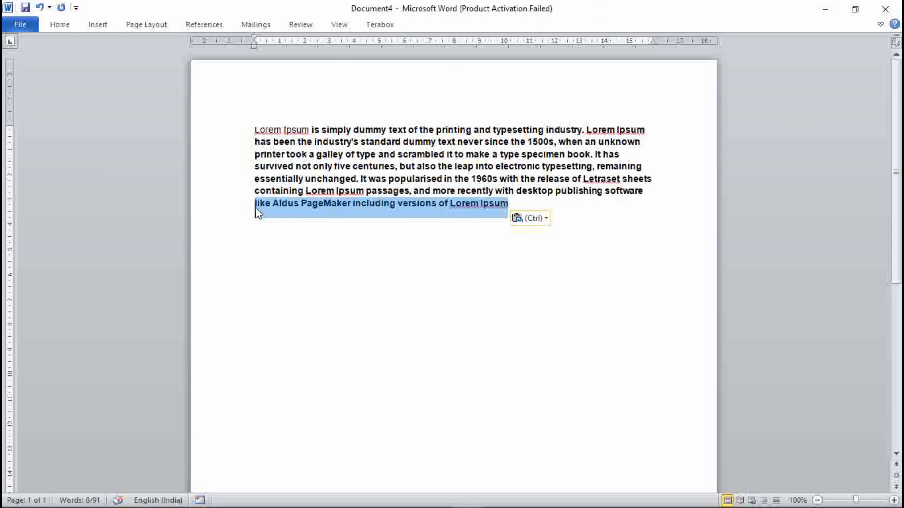
key(ctrl+x)
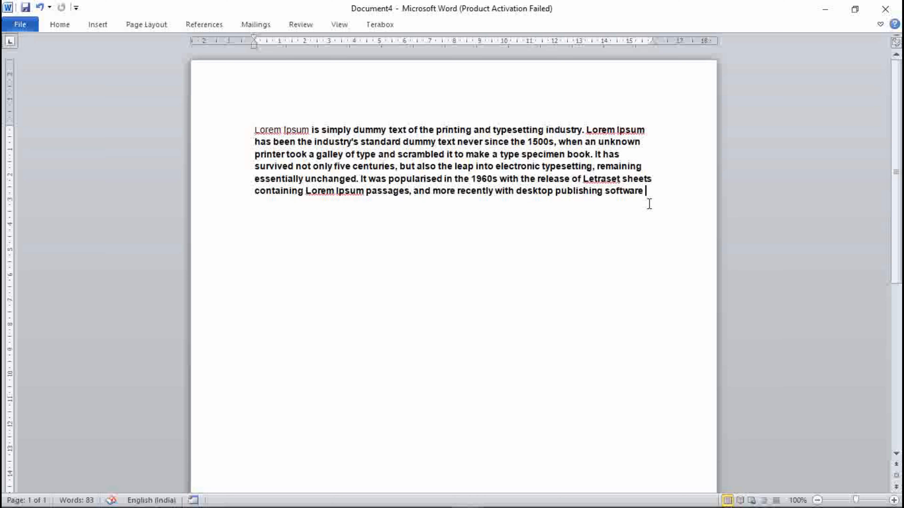
key(Return)
key(Return)
key(ctrl+v)
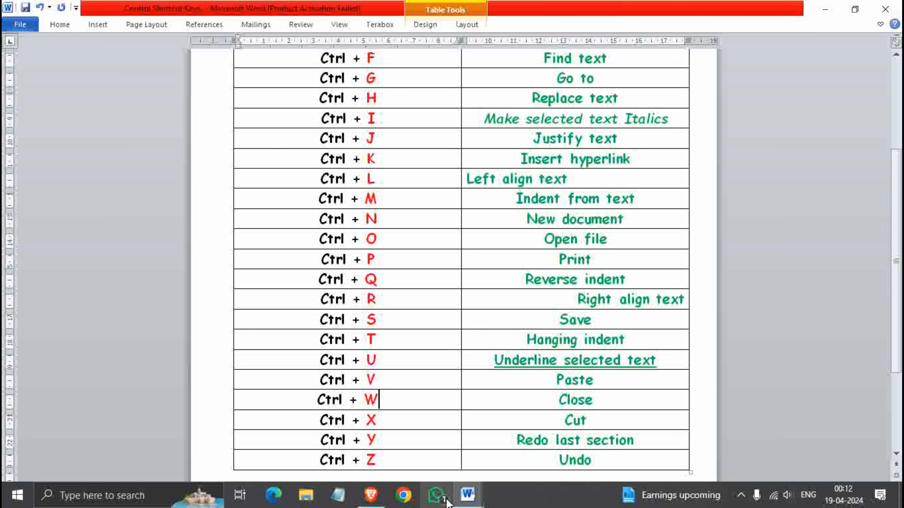
Switch back to Document4, add a new line, and undo the recent edits including the moved sentence
click(464, 497)
key(Return)
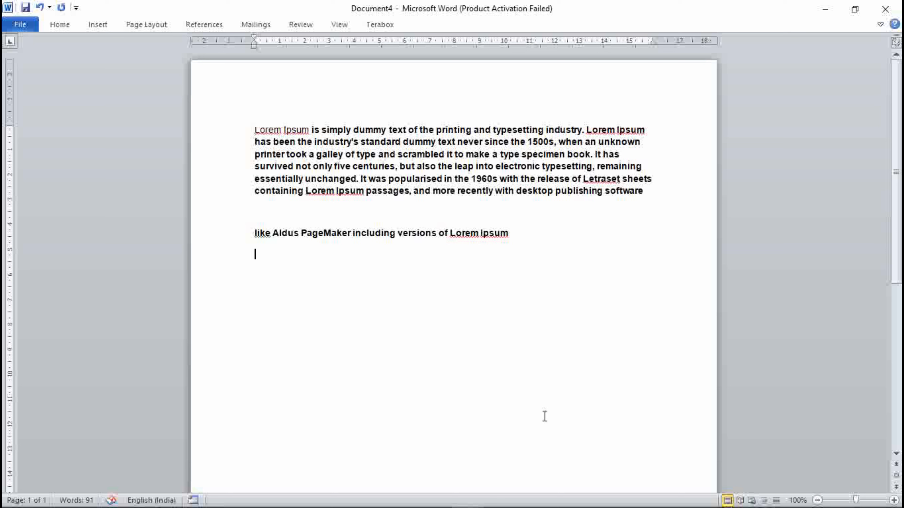
key(ctrl+z)
key(ctrl+z)
key(ctrl+z)
key(ctrl+z)
click(545, 236)
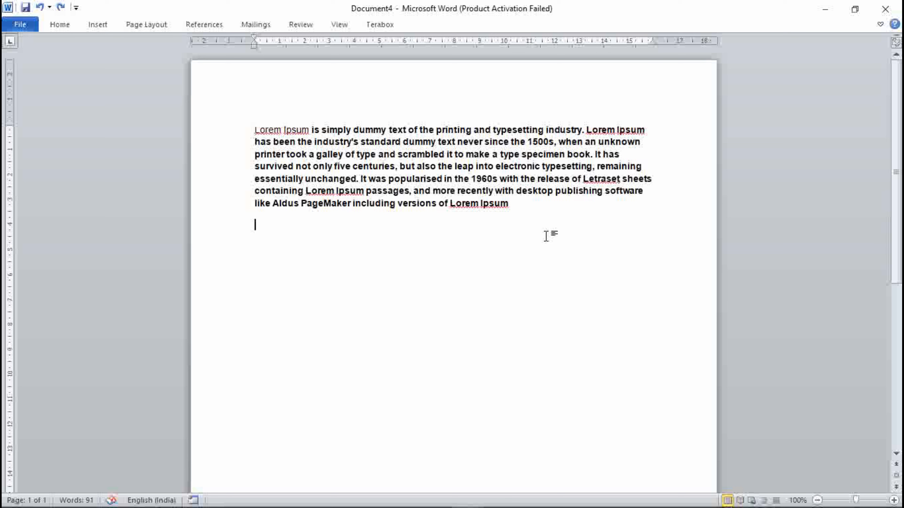
key(ctrl+z)
Insert two blank lines after the paragraph and paste the cut sentence there again
key(Return)
key(Return)
key(ctrl+v)
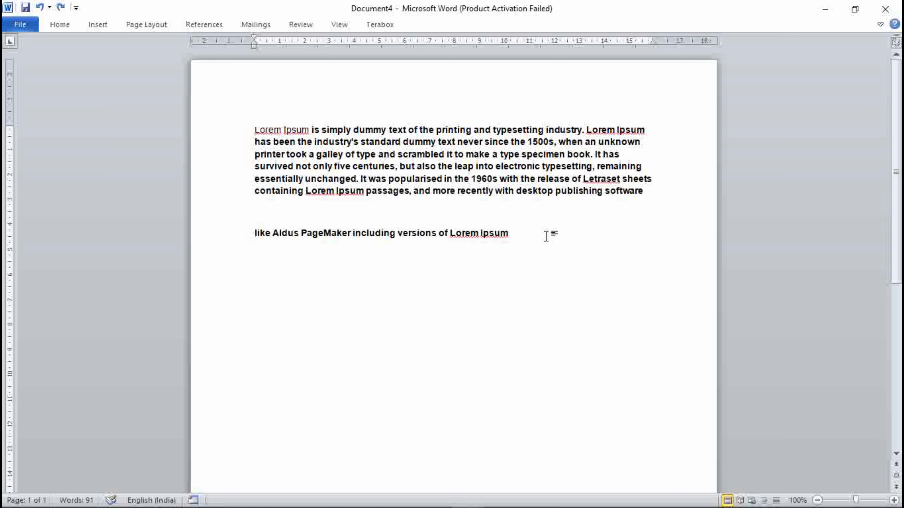